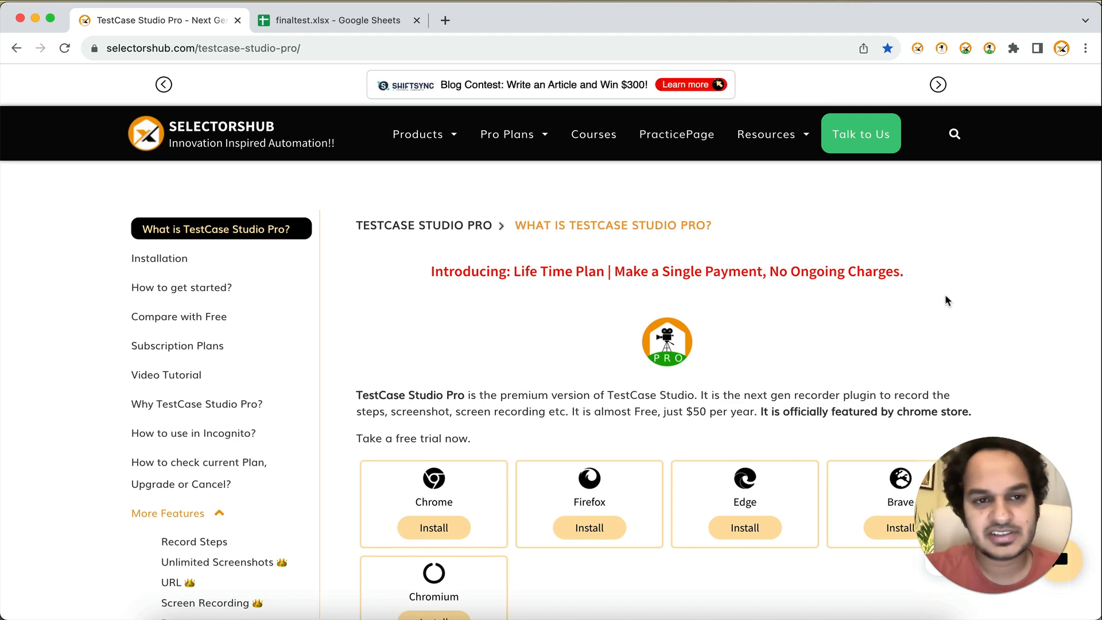
# Step: Switch to the finaltest spreadsheet and open TestCase Studio Pro, placing its window below the sample test case rows
pyautogui.click(353, 23)
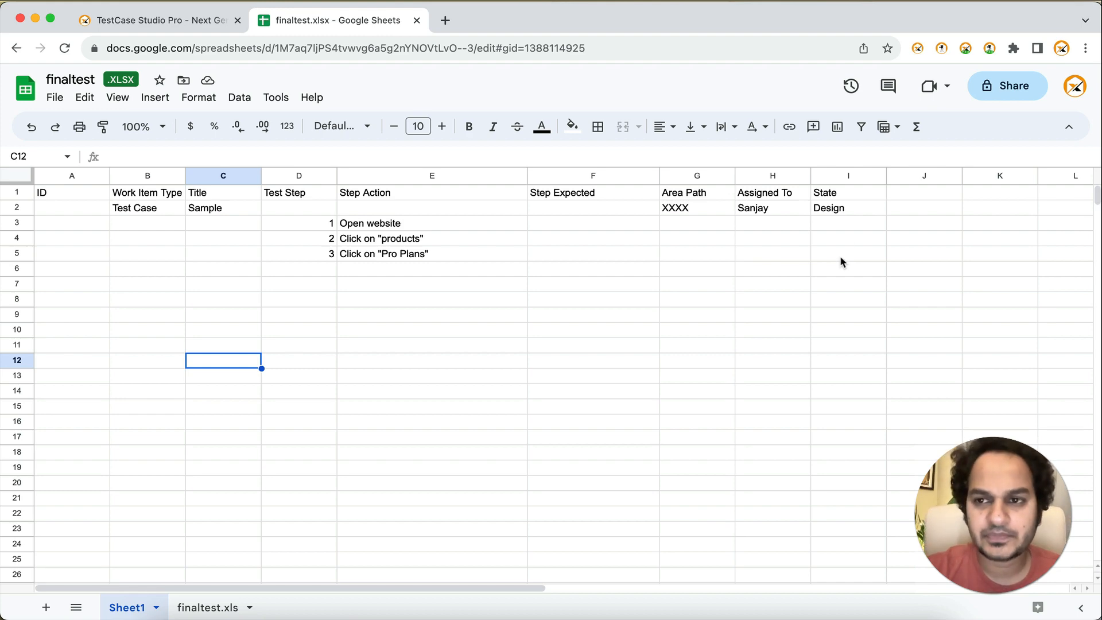
pyautogui.click(990, 50)
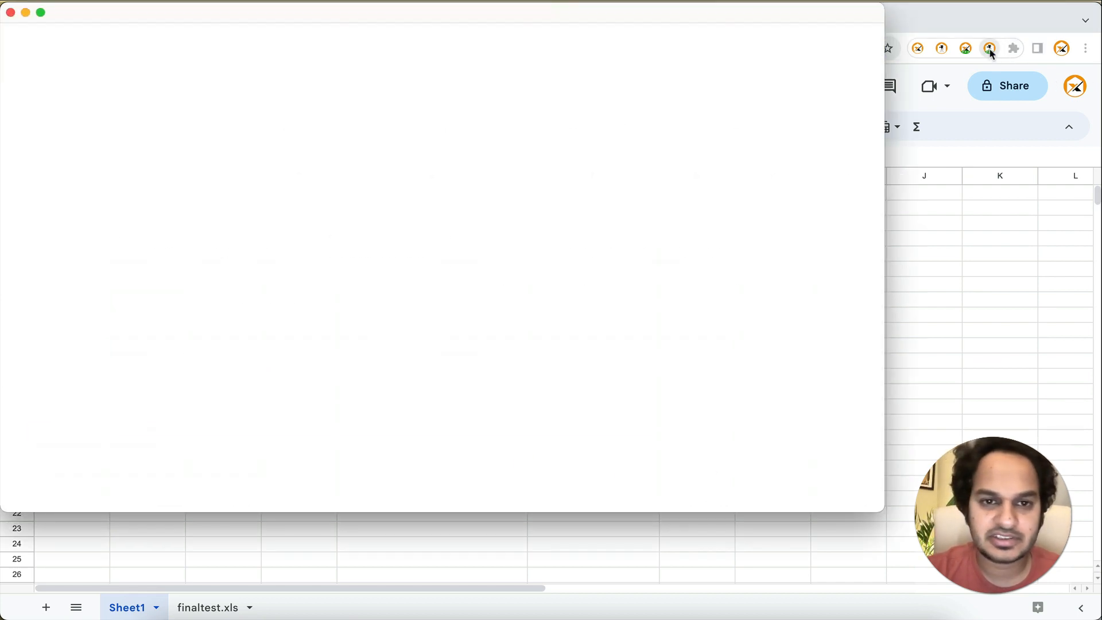
pyautogui.moveTo(580, 15); pyautogui.dragTo(613, 299)
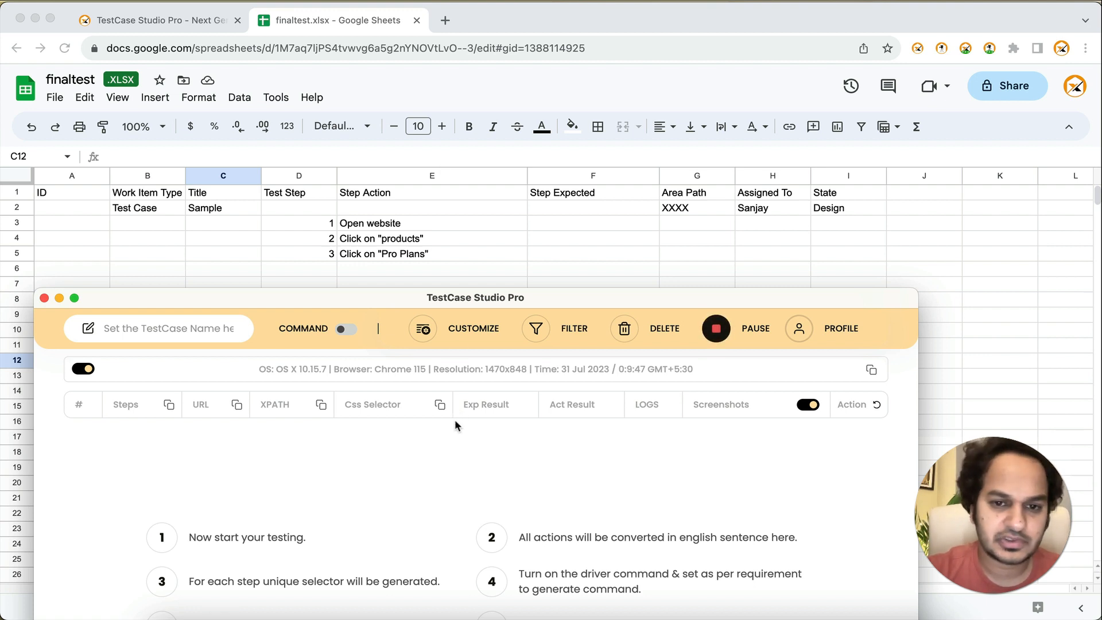
pyautogui.moveTo(499, 297); pyautogui.dragTo(492, 285)
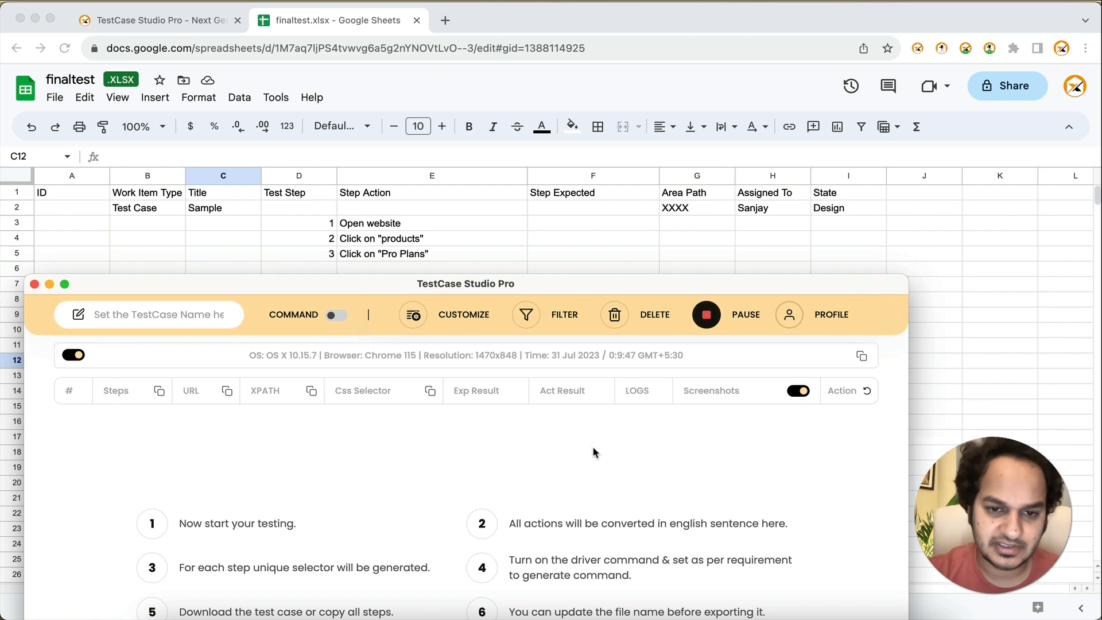
pyautogui.click(465, 325)
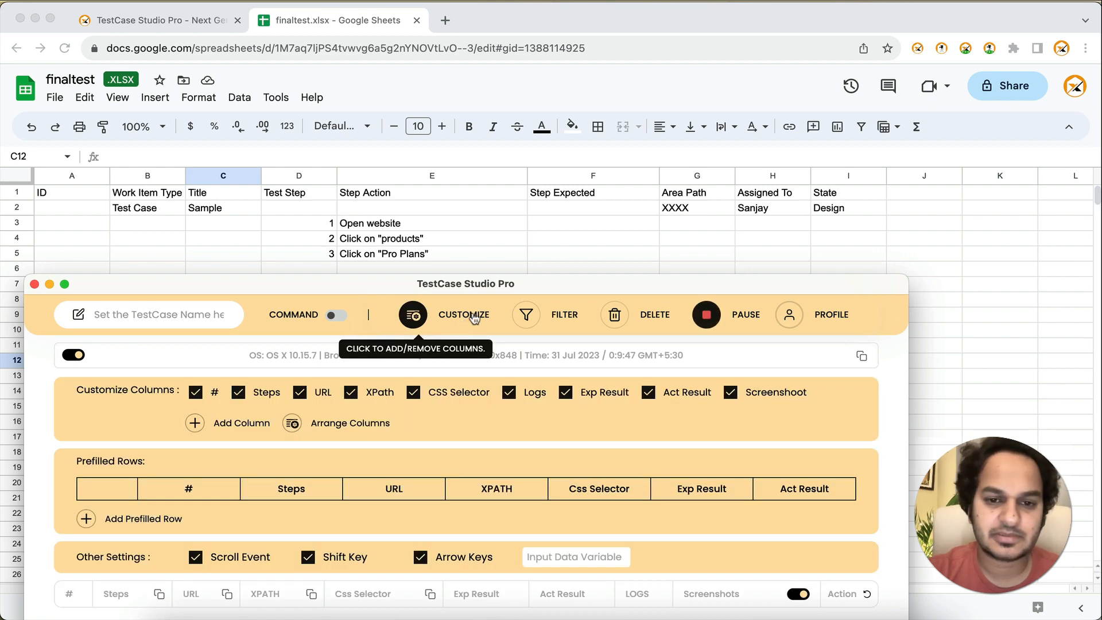
pyautogui.moveTo(559, 281)
pyautogui.mouseDown()
pyautogui.moveTo(618, 279)
pyautogui.moveTo(555, 281)
pyautogui.mouseUp()
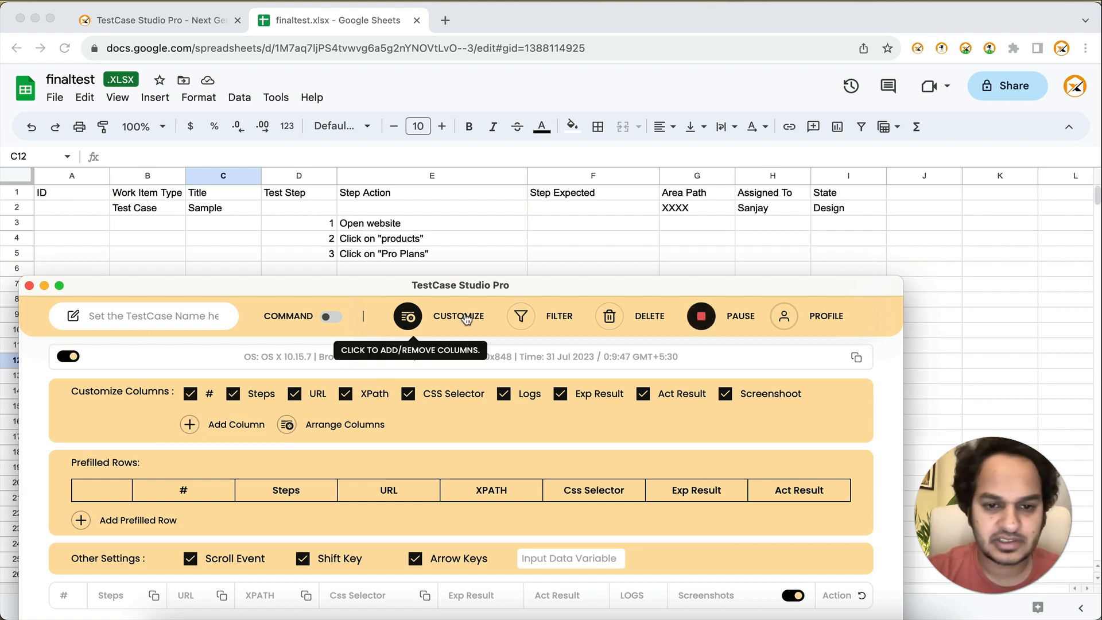
pyautogui.click(408, 315)
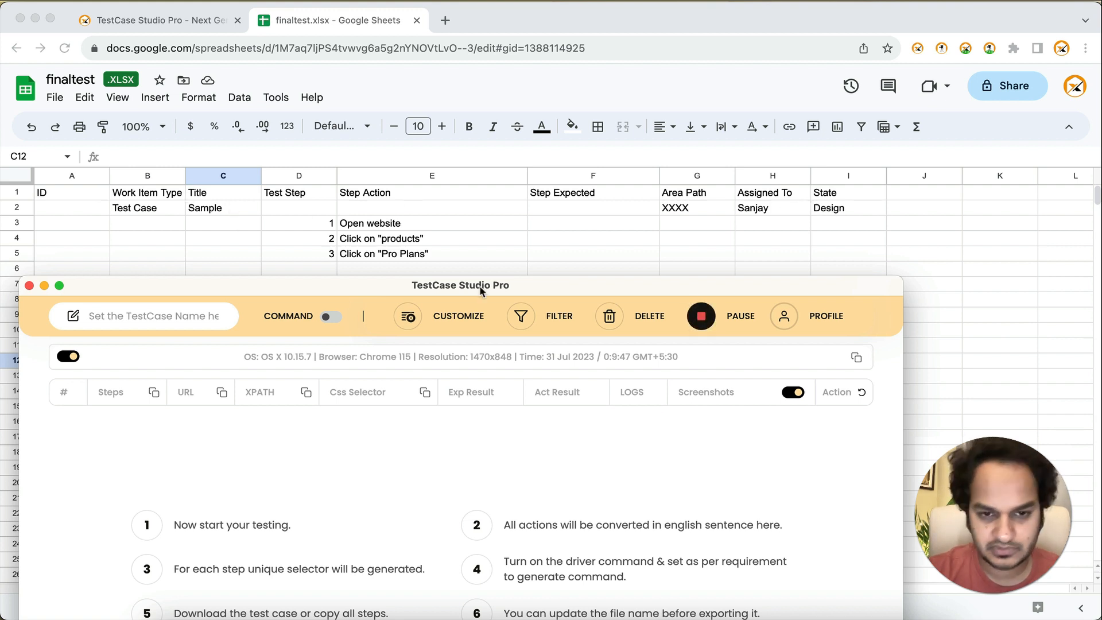
# Step: Add a custom column named ID in the column customization settings
pyautogui.click(472, 321)
pyautogui.click(219, 423)
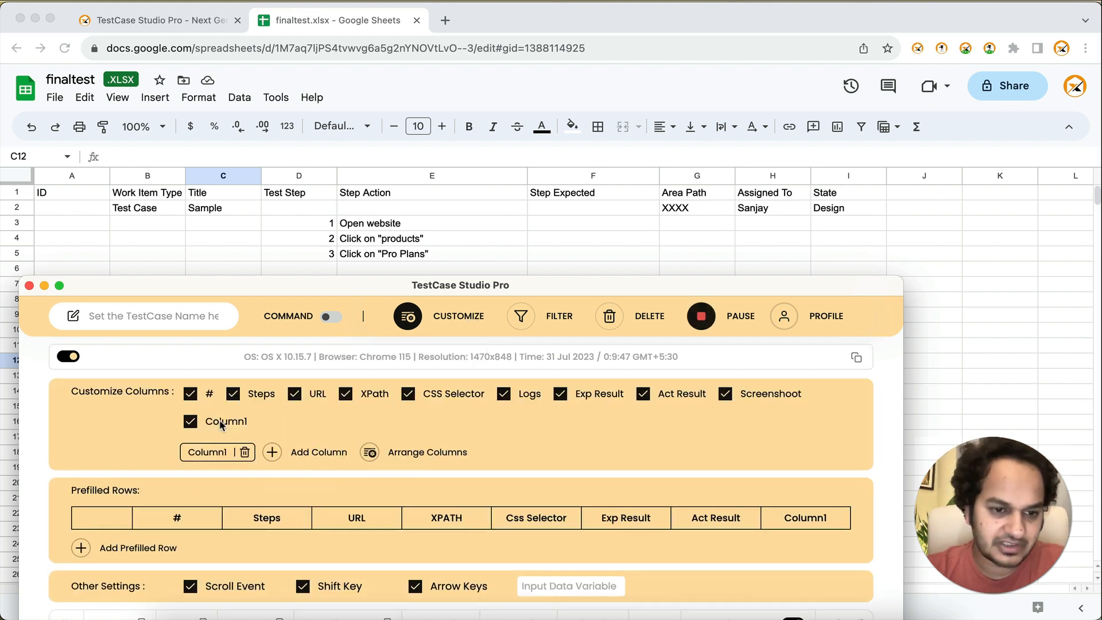
pyautogui.doubleClick(211, 451)
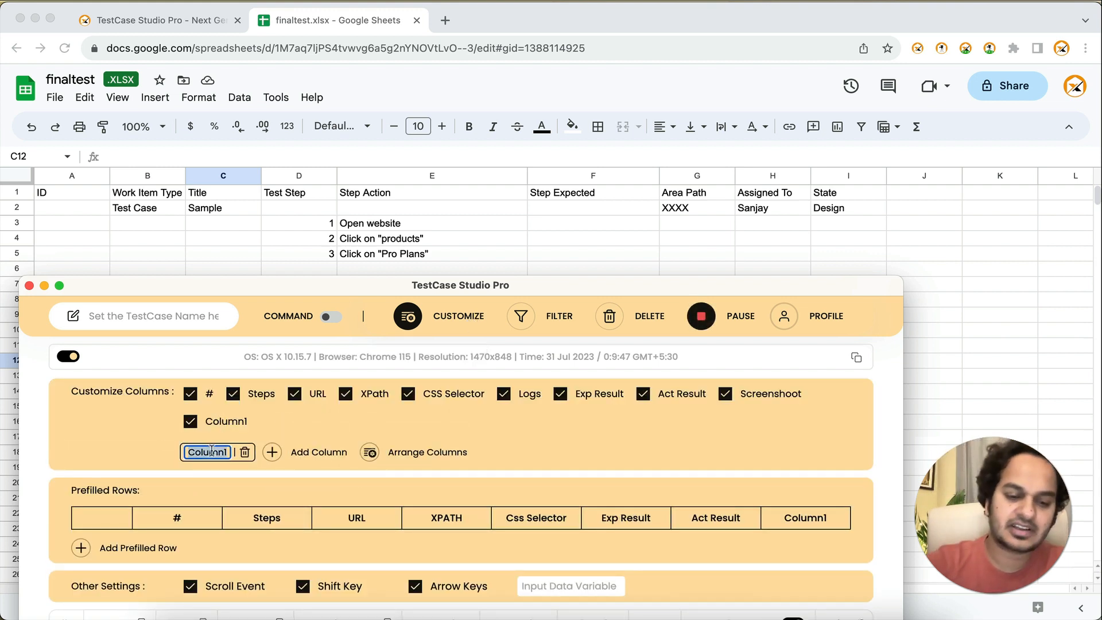
pyautogui.write('ID')
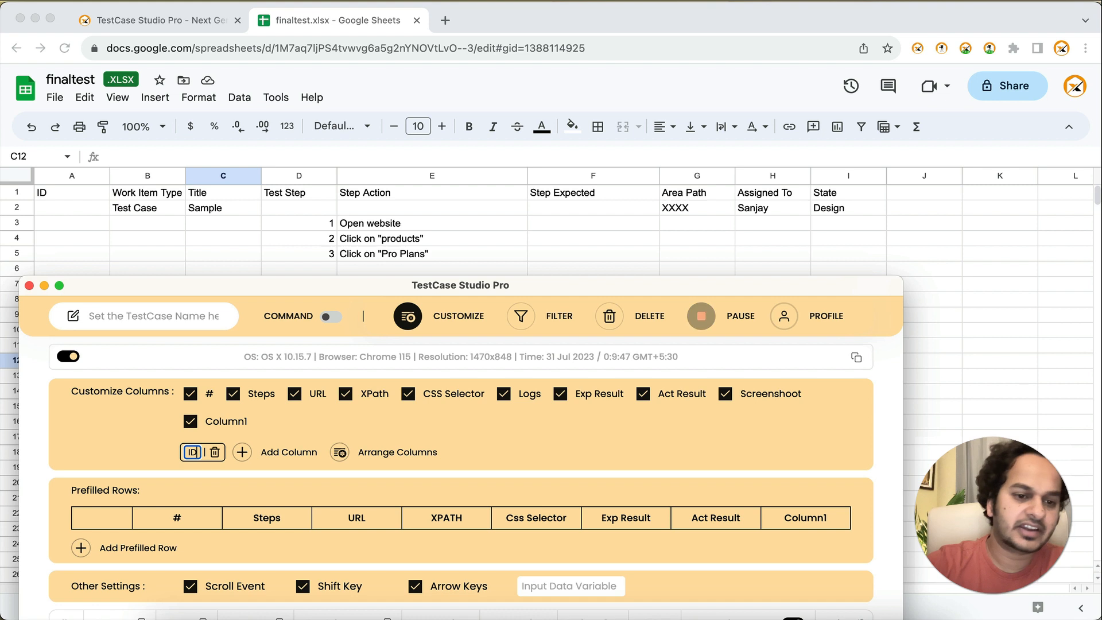
# Step: Add two more custom columns after ID, trying to name the first of them Work Item Type
pyautogui.click(255, 451)
pyautogui.doubleClick(249, 452)
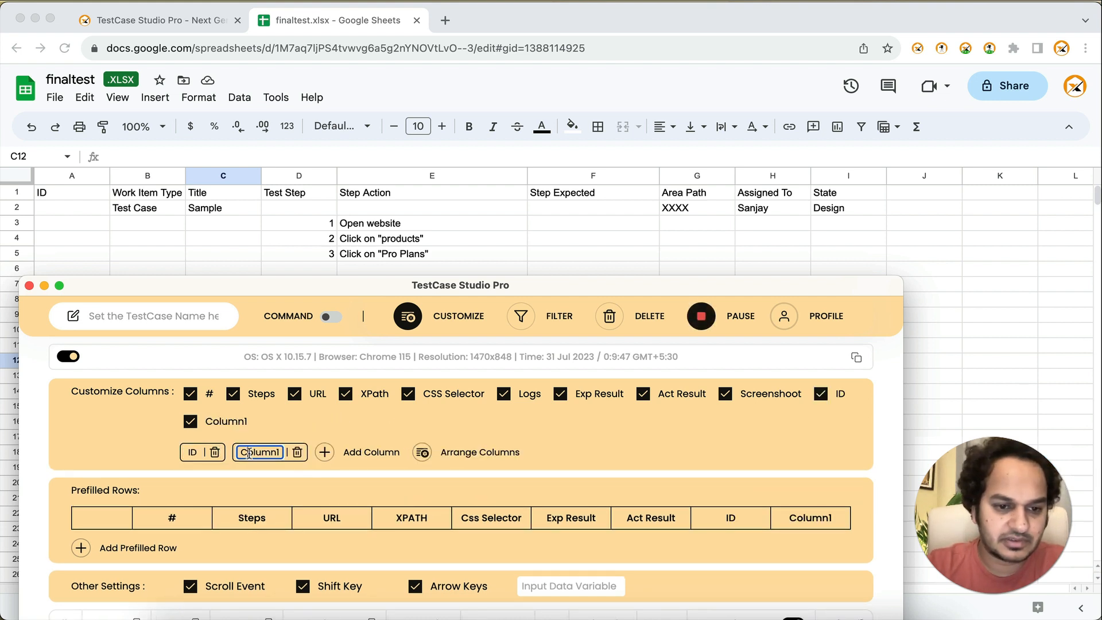
pyautogui.write('Work')
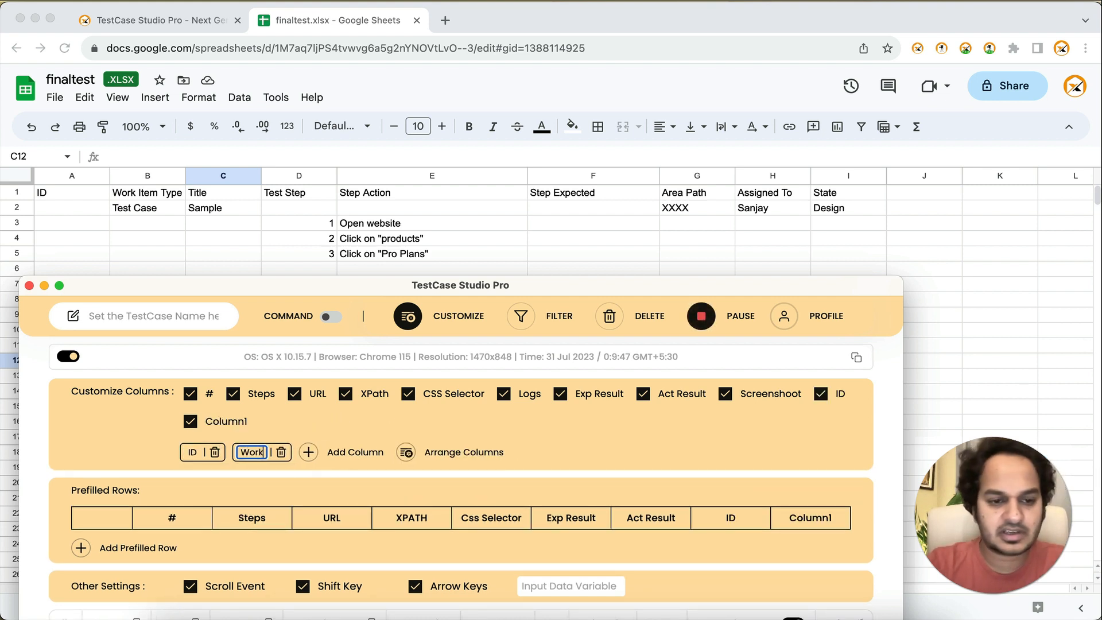
pyautogui.write(' Item')
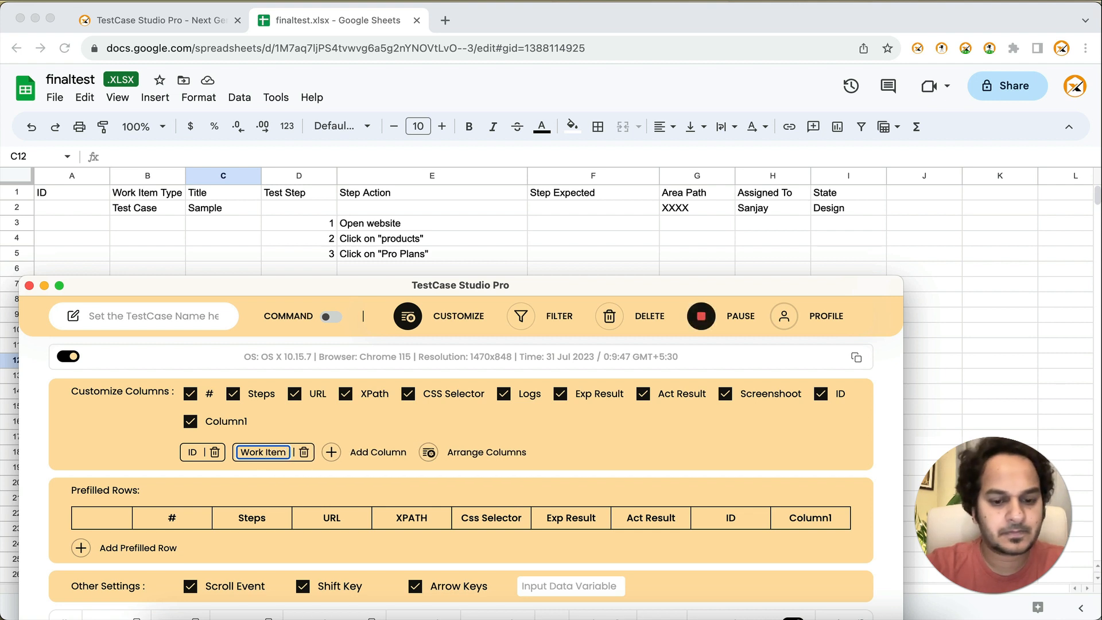
pyautogui.write(' Type')
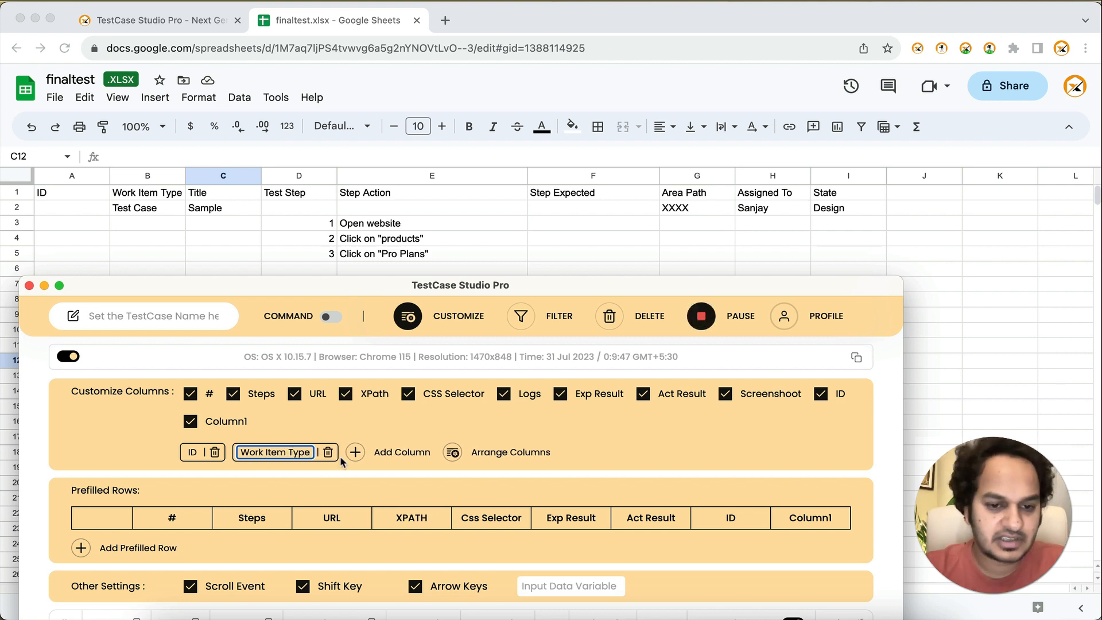
pyautogui.click(375, 457)
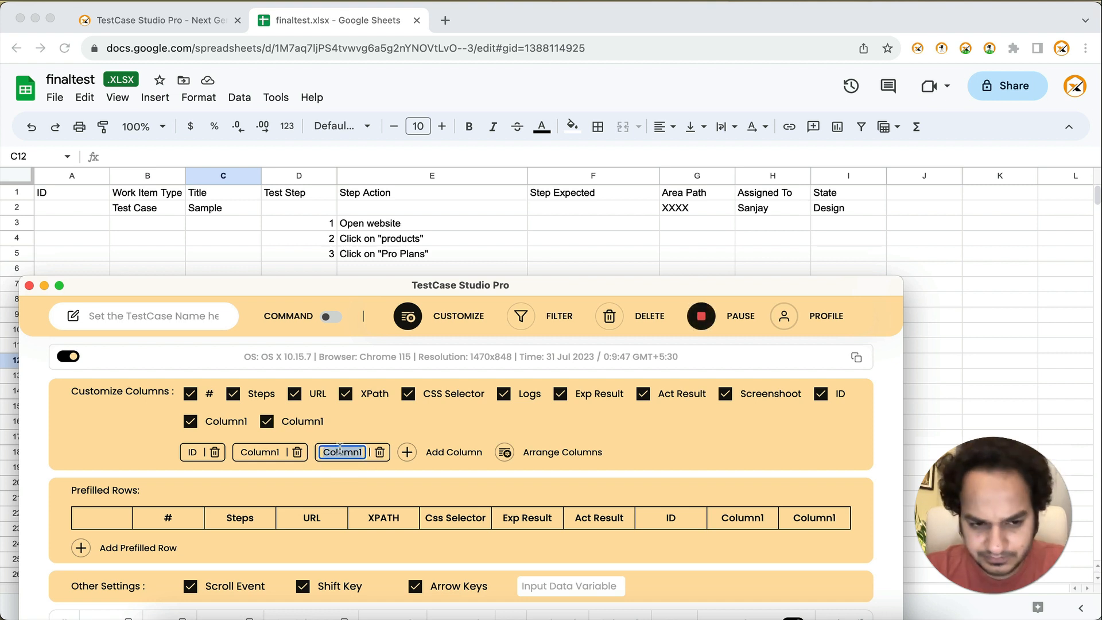
# Step: Rename the custom column directly after ID as Work Item Type
pyautogui.click(271, 451)
pyautogui.doubleClick(270, 450)
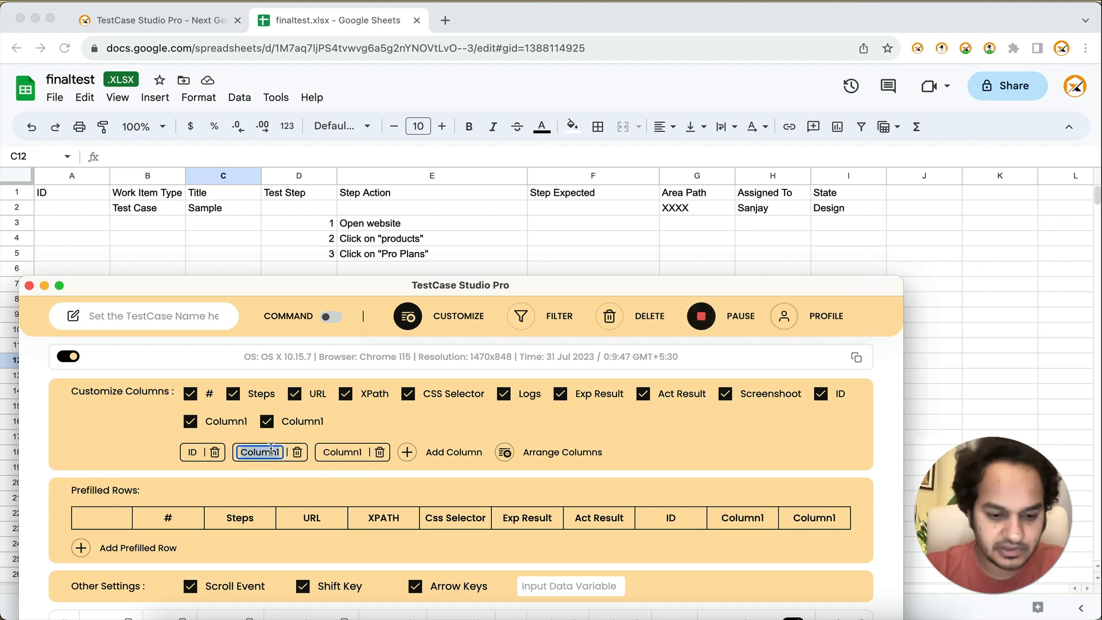
pyautogui.write('Work Item')
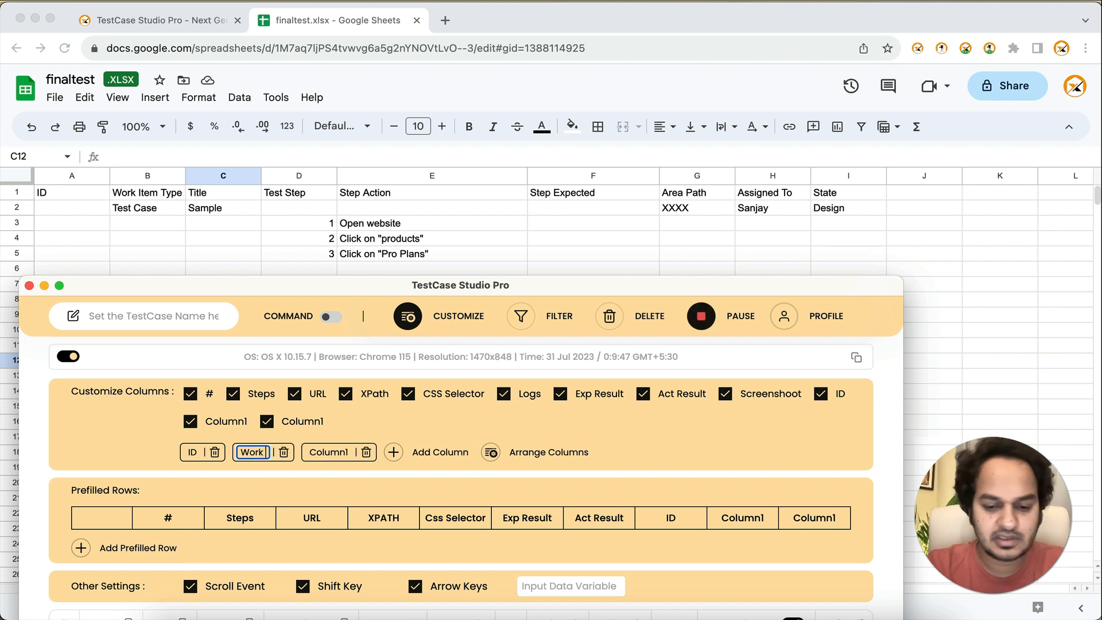
pyautogui.write(' Type')
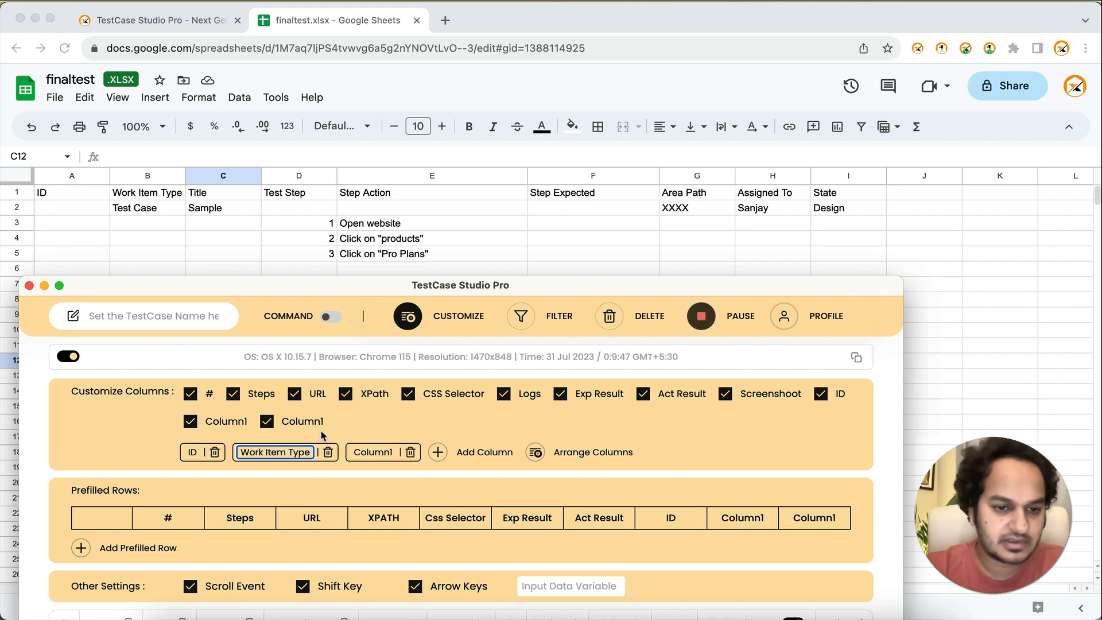
pyautogui.press('Return')
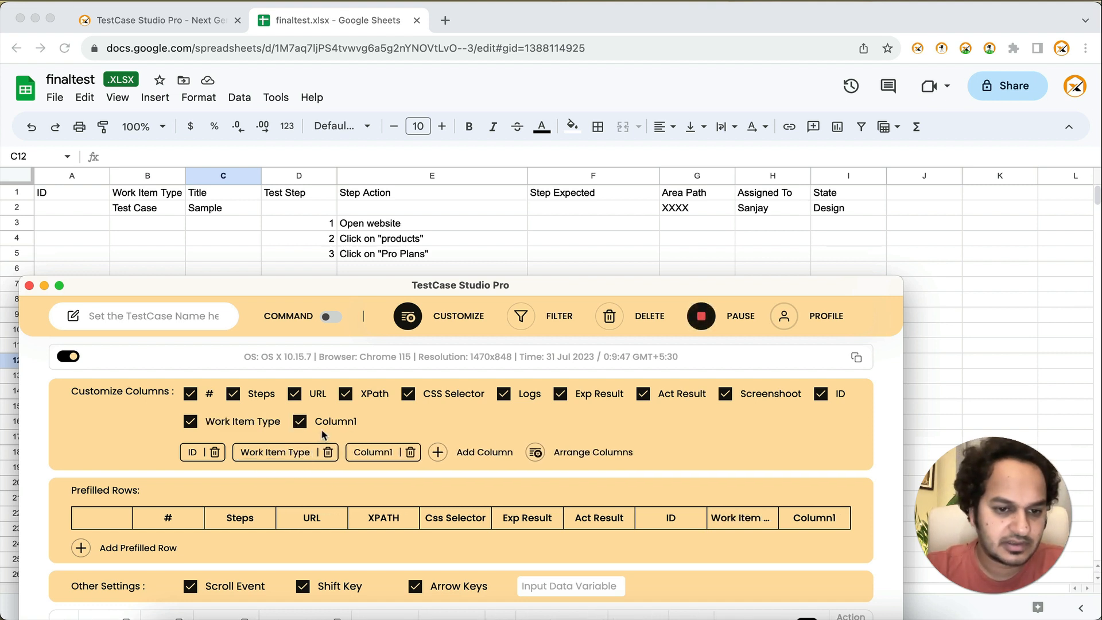
# Step: Rename the custom column after Work Item Type as Title
pyautogui.doubleClick(362, 449)
pyautogui.write('Title')
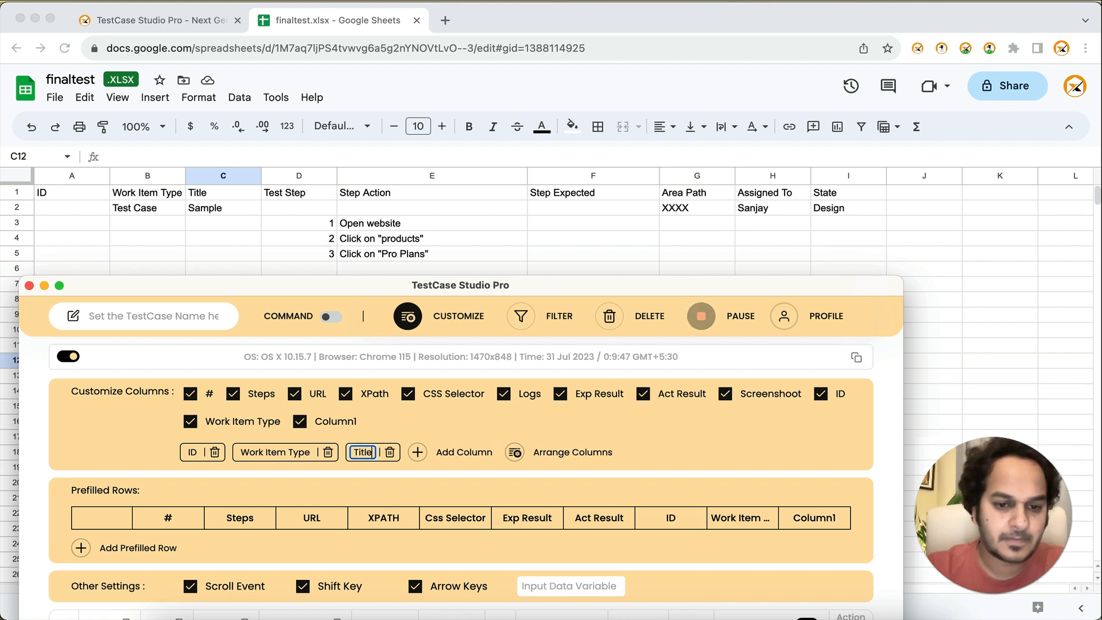
pyautogui.press('Return')
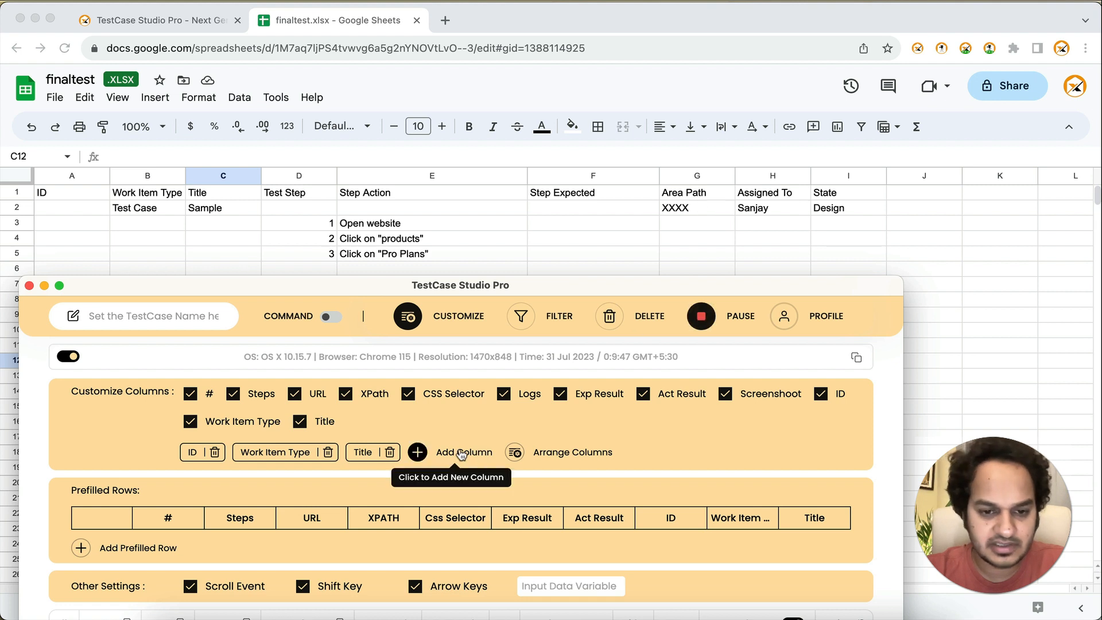
# Step: Add a custom column named Area Path after Title
pyautogui.click(417, 452)
pyautogui.doubleClick(430, 452)
pyautogui.write('Are')
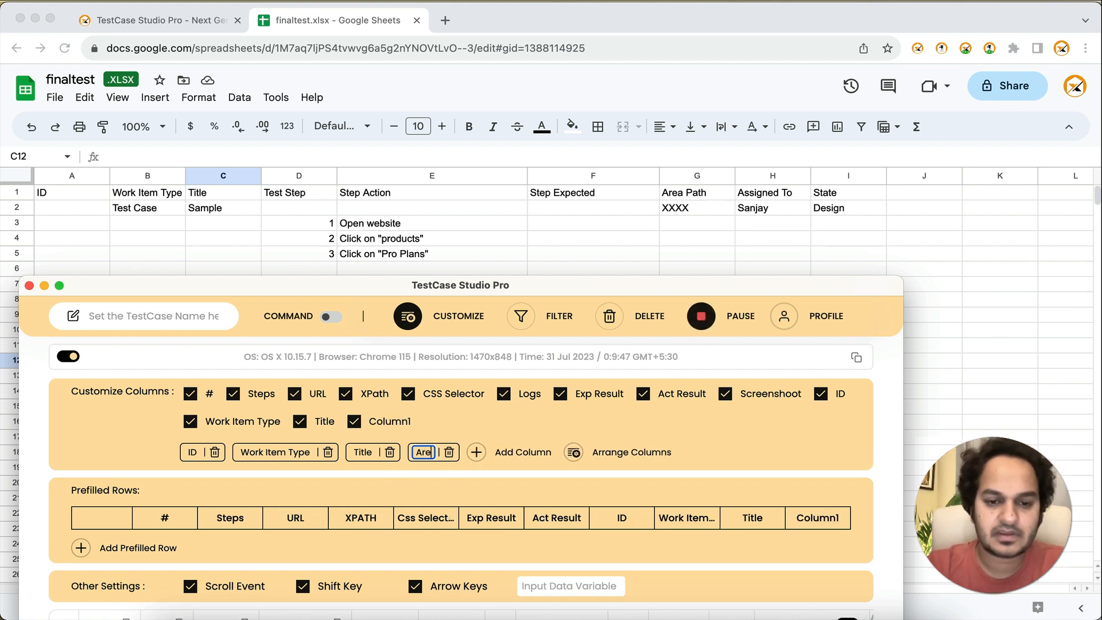
pyautogui.write('a Path')
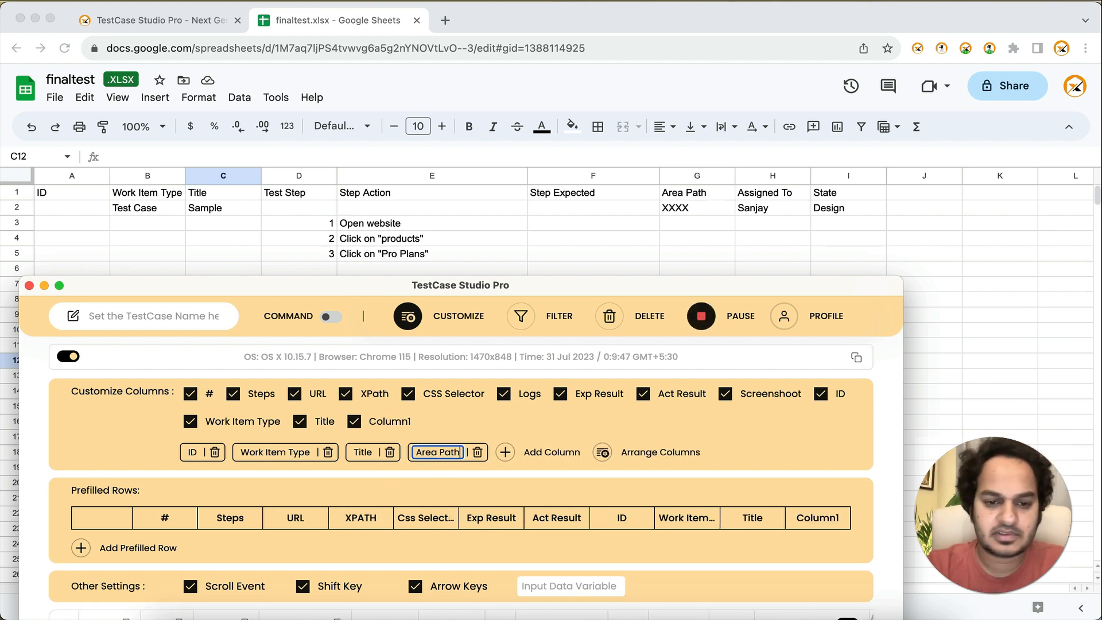
pyautogui.press('Return')
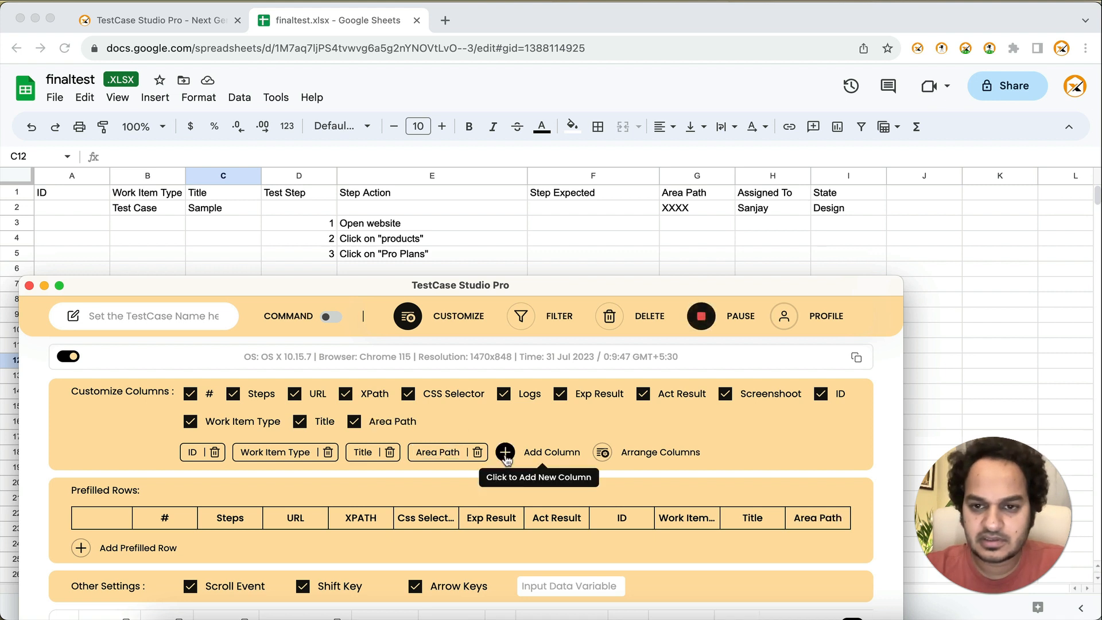
# Step: Add a custom column named Assigned To after Area Path
pyautogui.click(505, 451)
pyautogui.doubleClick(525, 452)
pyautogui.write('A')
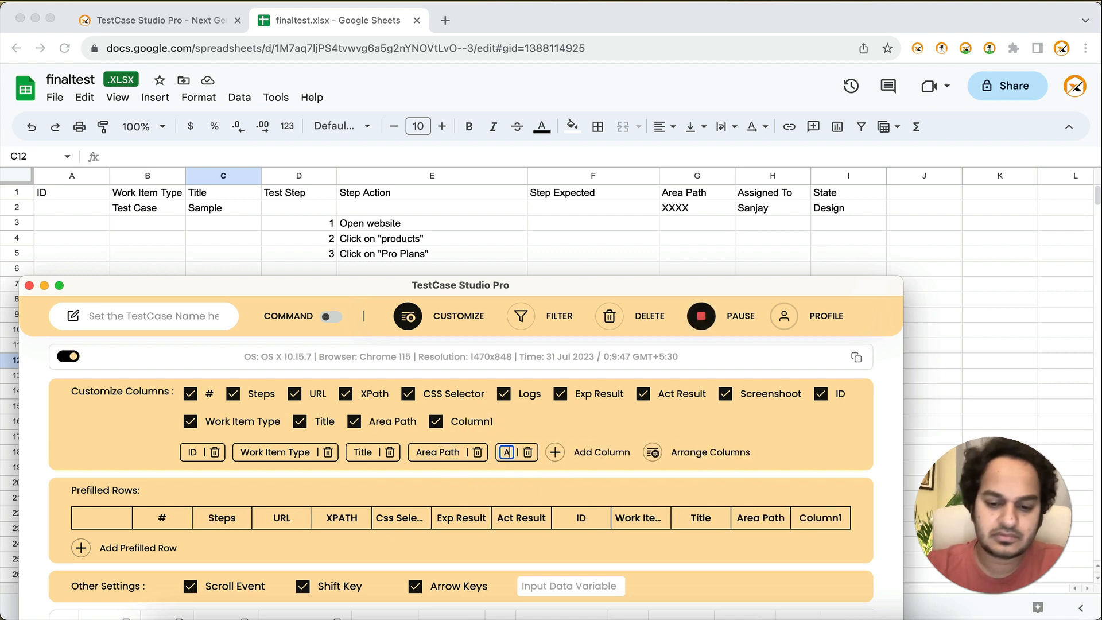
pyautogui.write('ssigned To')
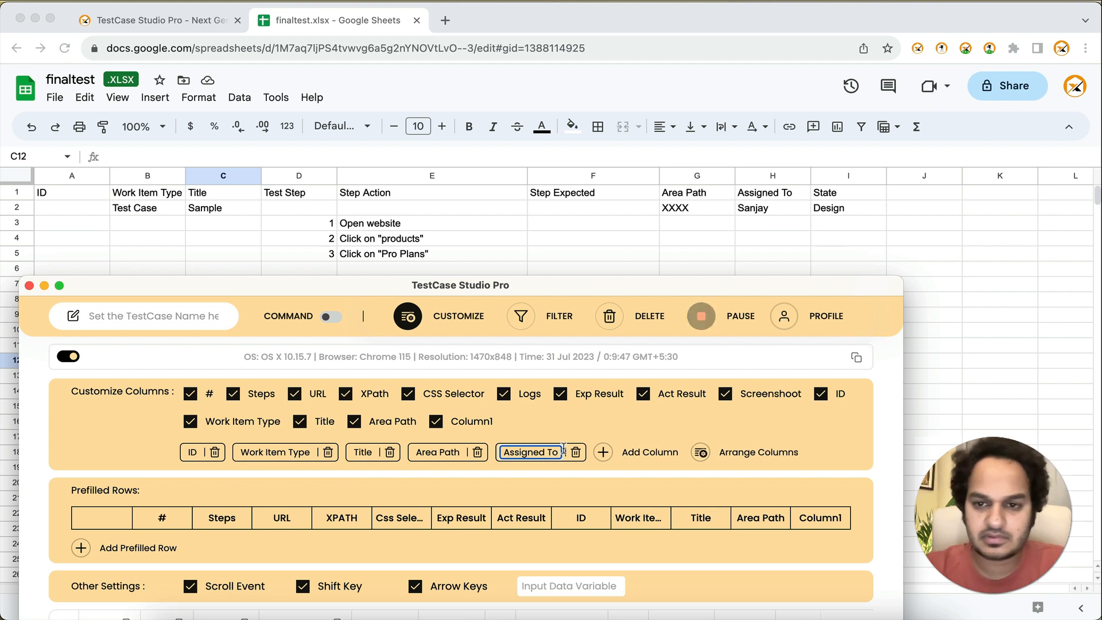
pyautogui.click(622, 425)
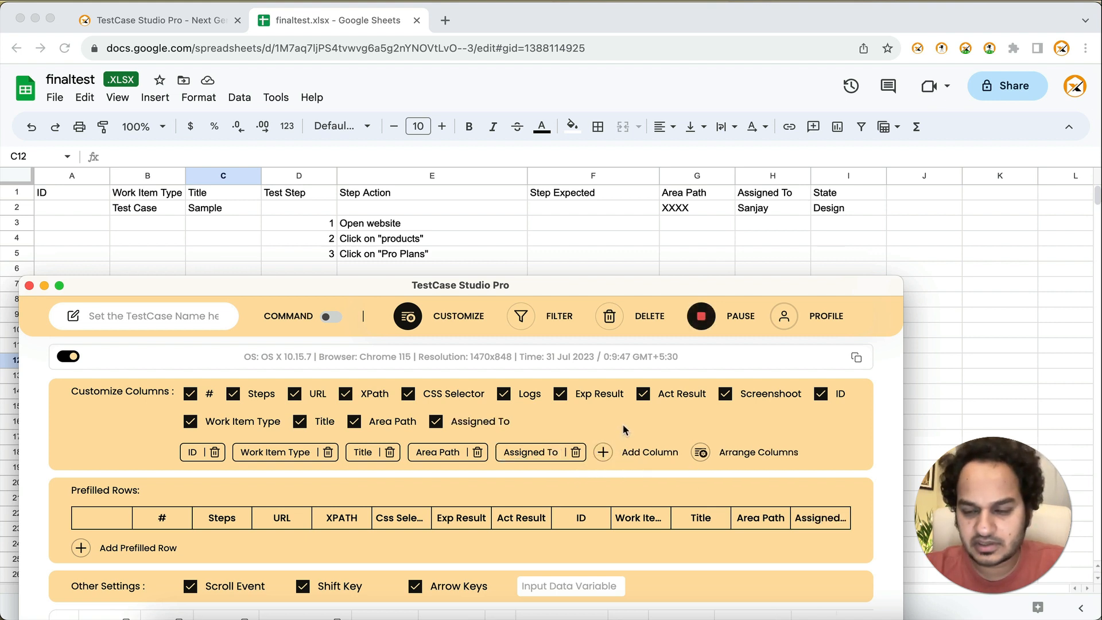
# Step: Add a custom column named State after Assigned To and close the customization settings
pyautogui.click(602, 451)
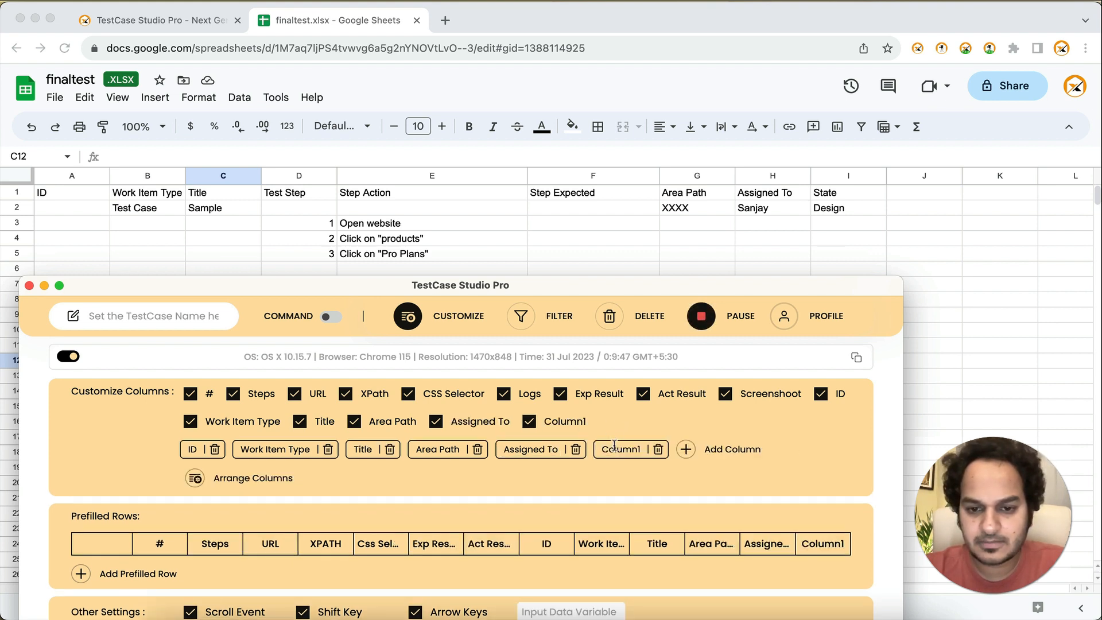
pyautogui.doubleClick(615, 448)
pyautogui.write('St')
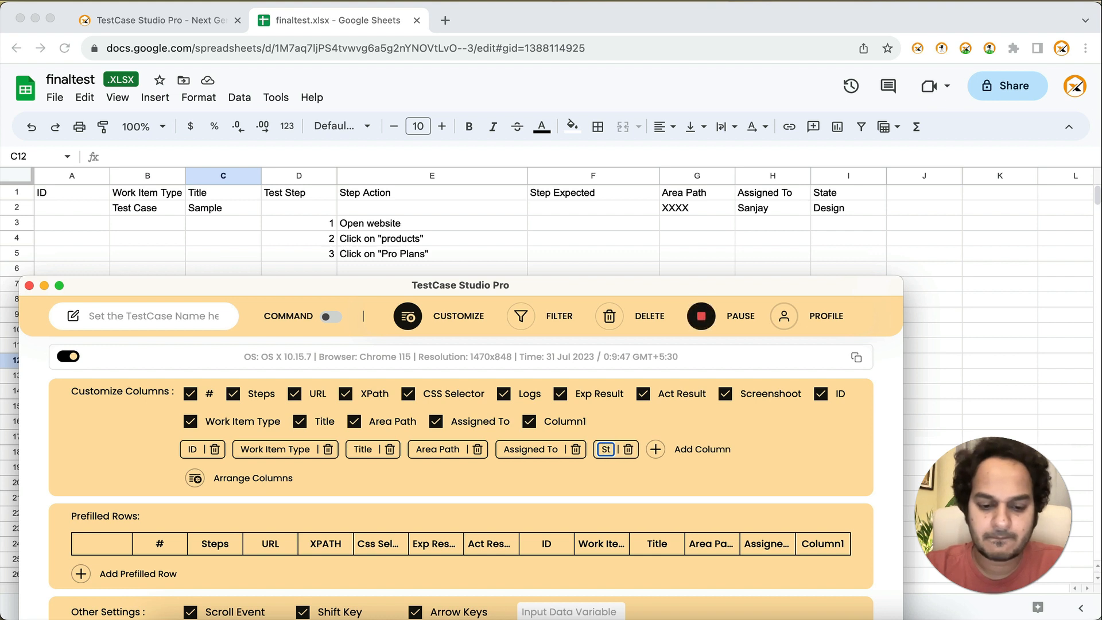
pyautogui.write('ate')
pyautogui.press('Return')
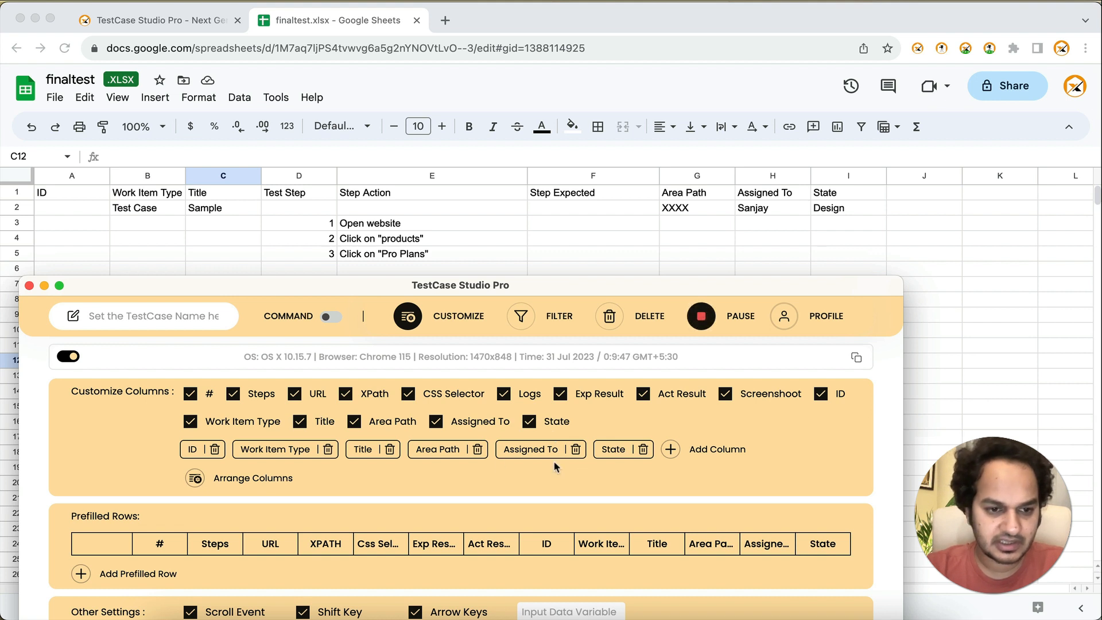
pyautogui.click(407, 316)
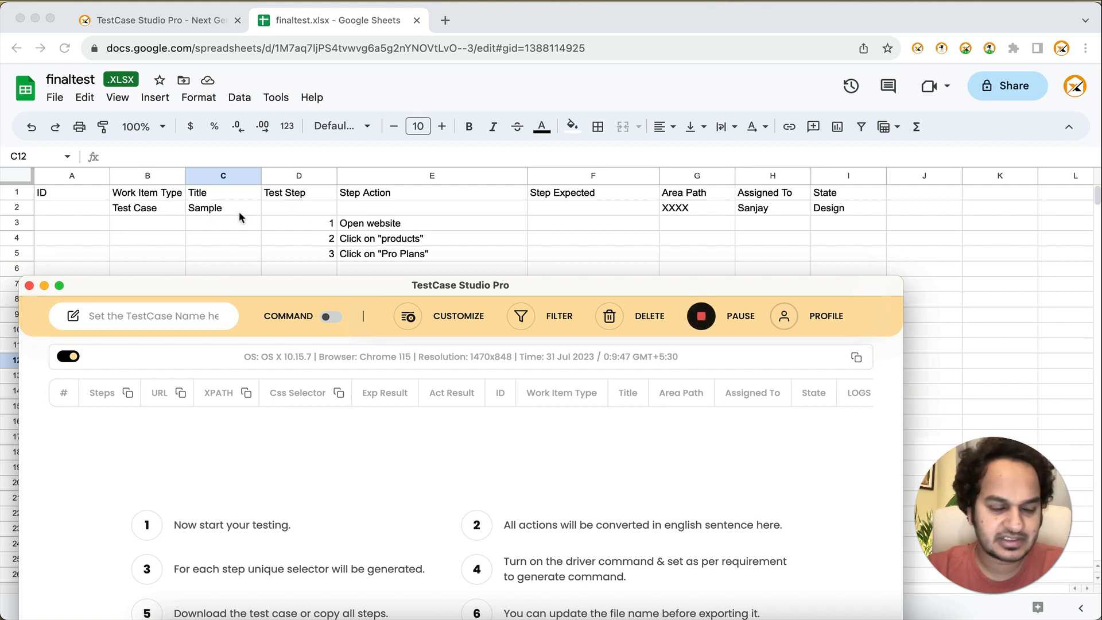
# Step: Rename the # column header in the recorder table as Test Step
pyautogui.click(66, 393)
pyautogui.write('Test')
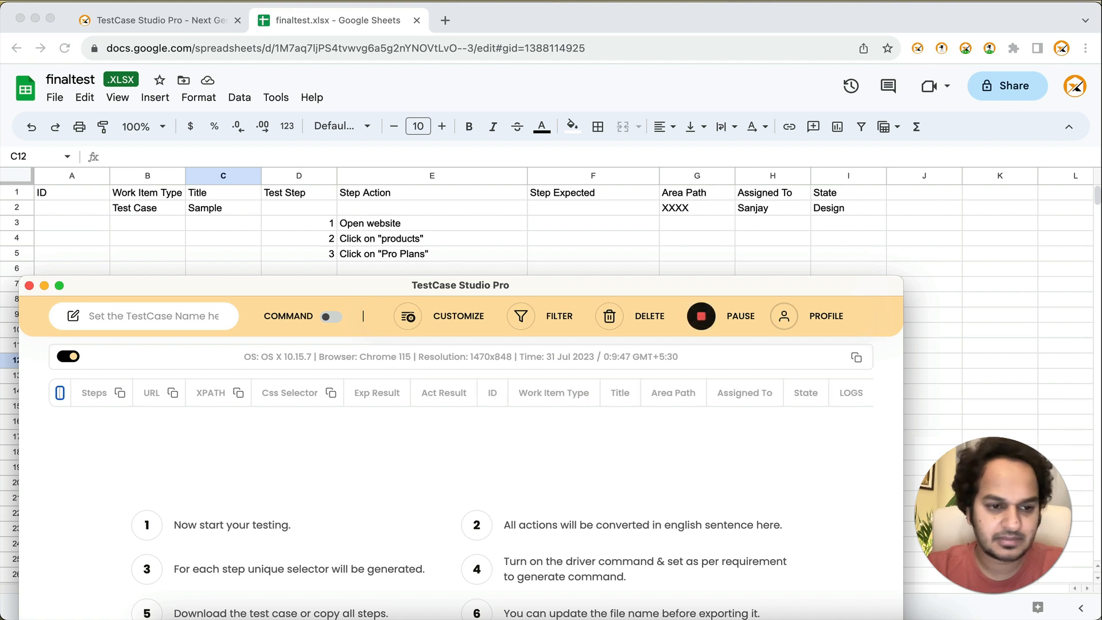
pyautogui.write(' Step')
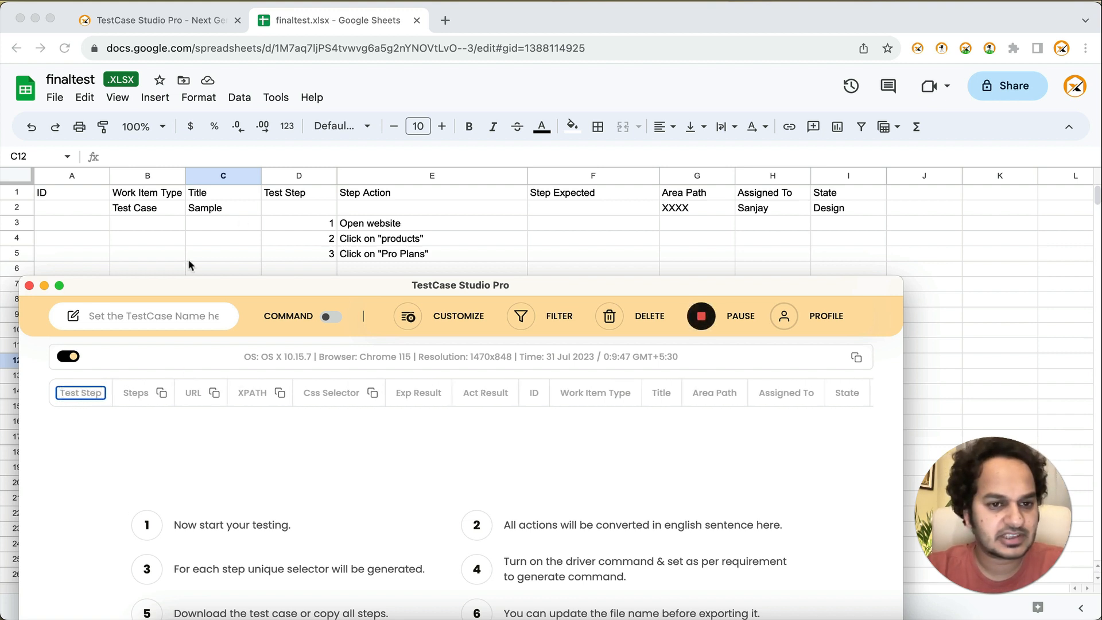
# Step: Rename the Steps column header in the recorder table as Step Action
pyautogui.press('Tab')
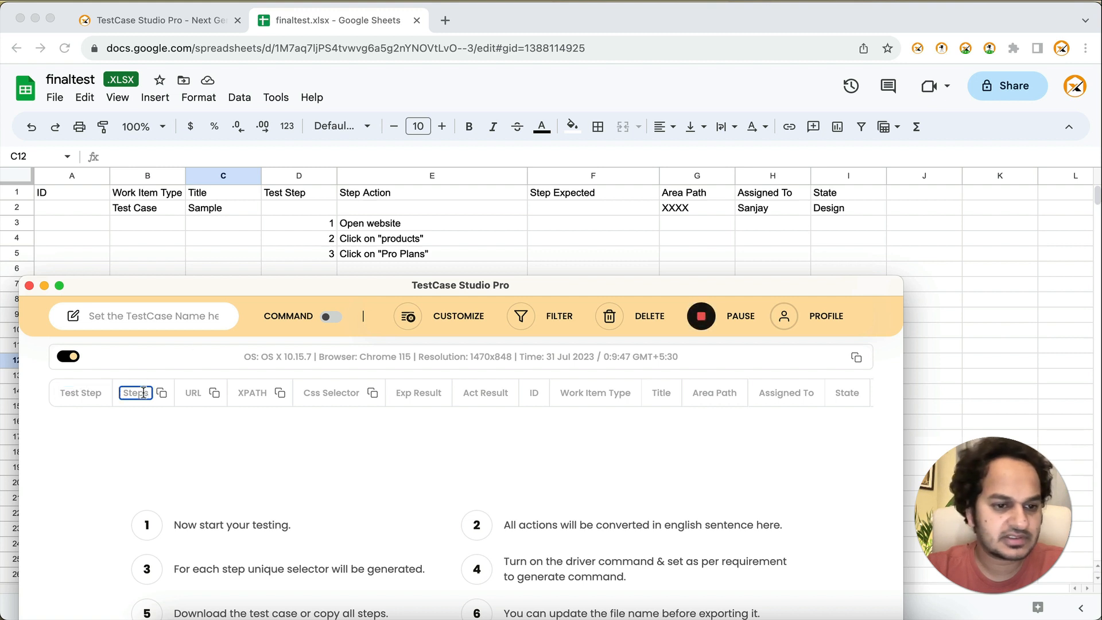
pyautogui.press('BackSpace')
pyautogui.write('A')
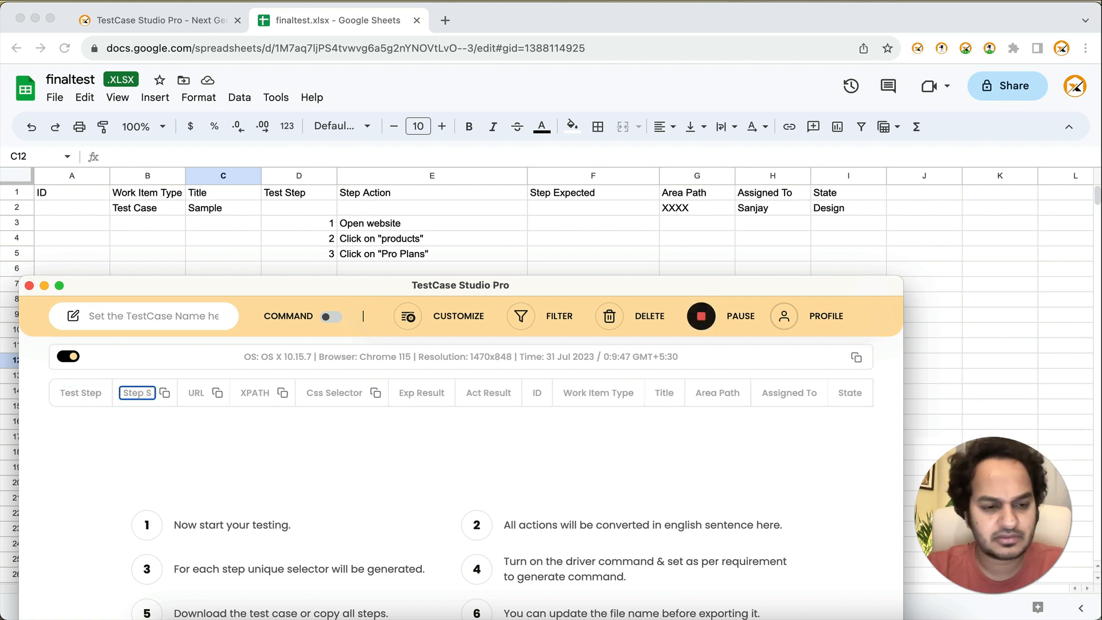
pyautogui.write('ction')
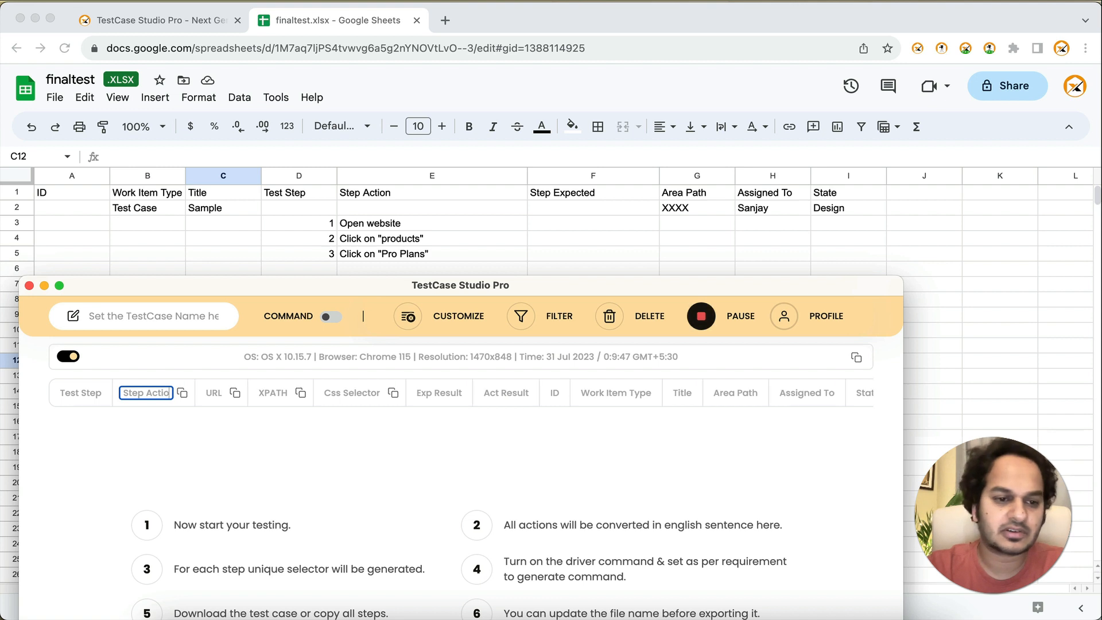
pyautogui.click(219, 446)
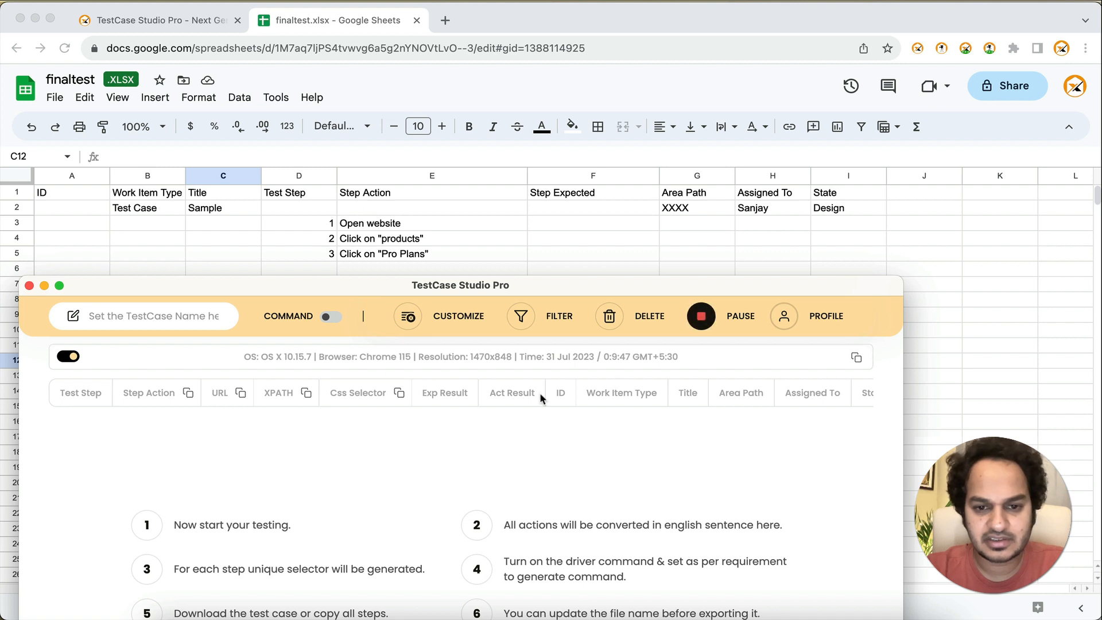
# Step: Rename the Exp Result column header as Step Expected
pyautogui.click(447, 393)
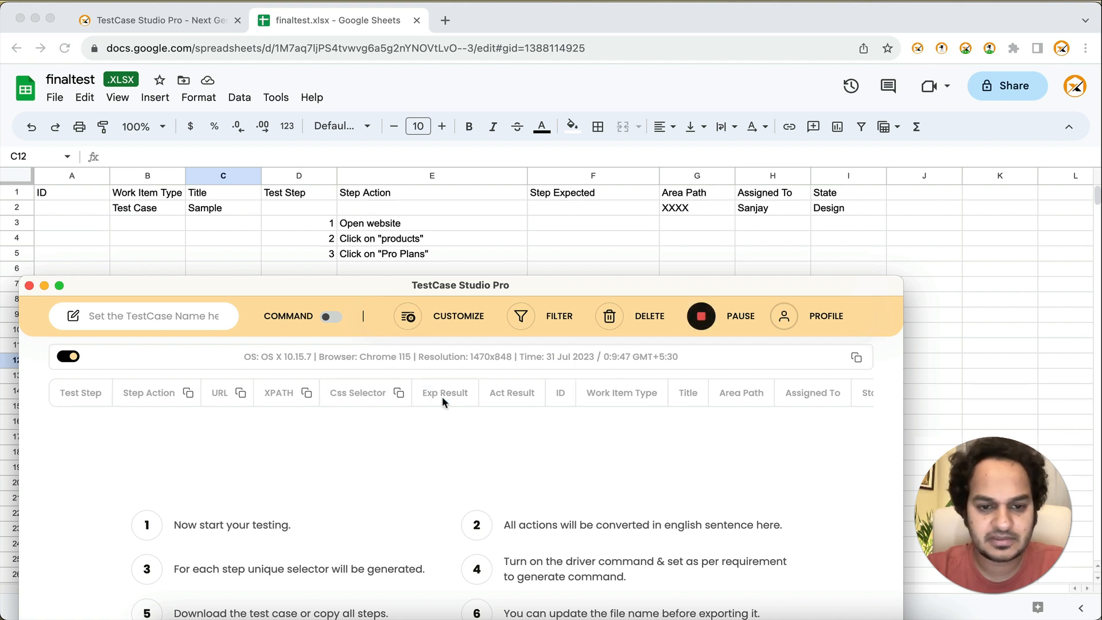
pyautogui.doubleClick(448, 392)
pyautogui.press('super+a')
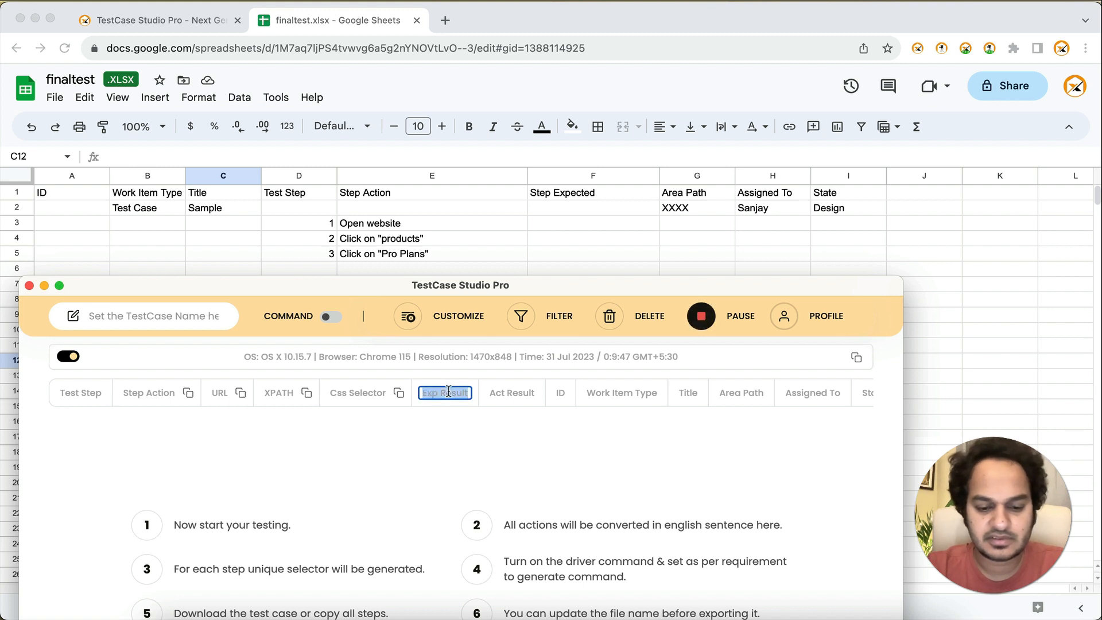
pyautogui.write('Step Ex')
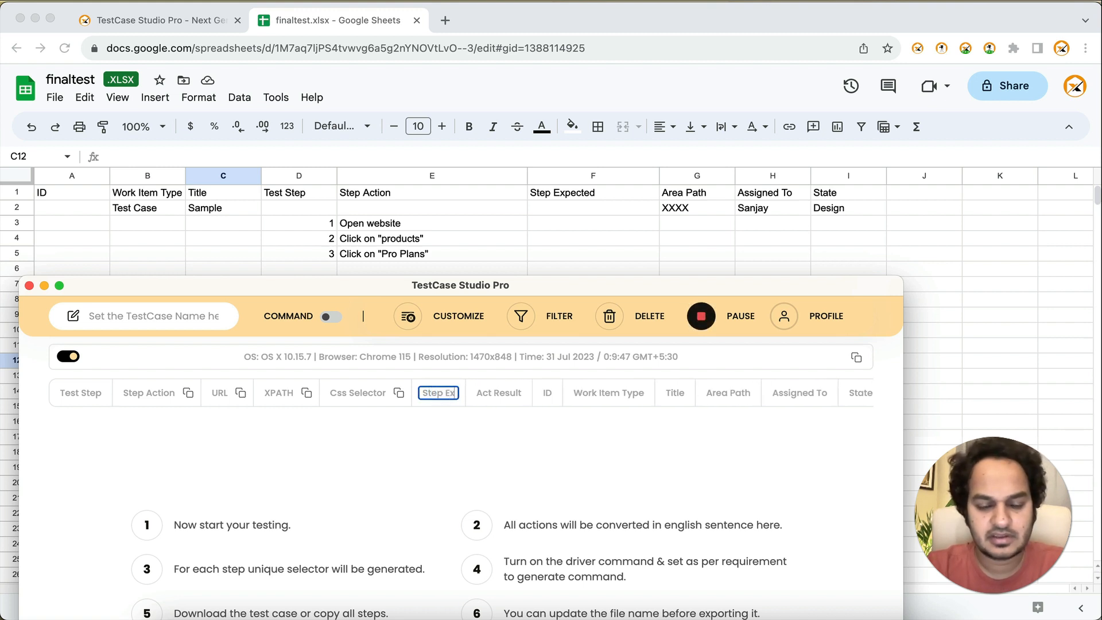
pyautogui.write('pected')
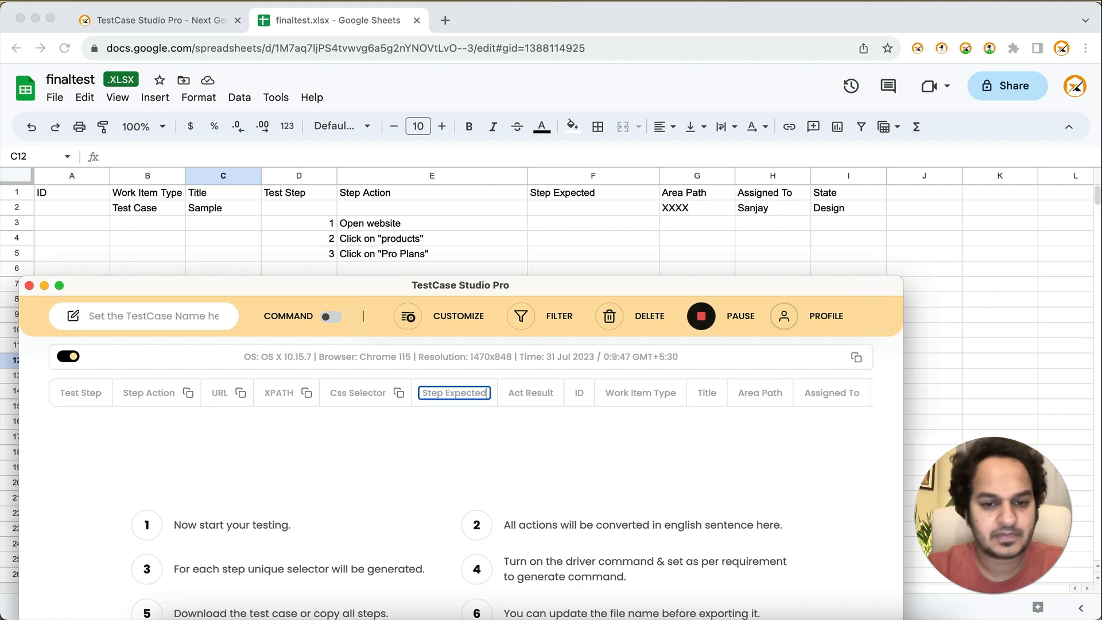
pyautogui.click(477, 428)
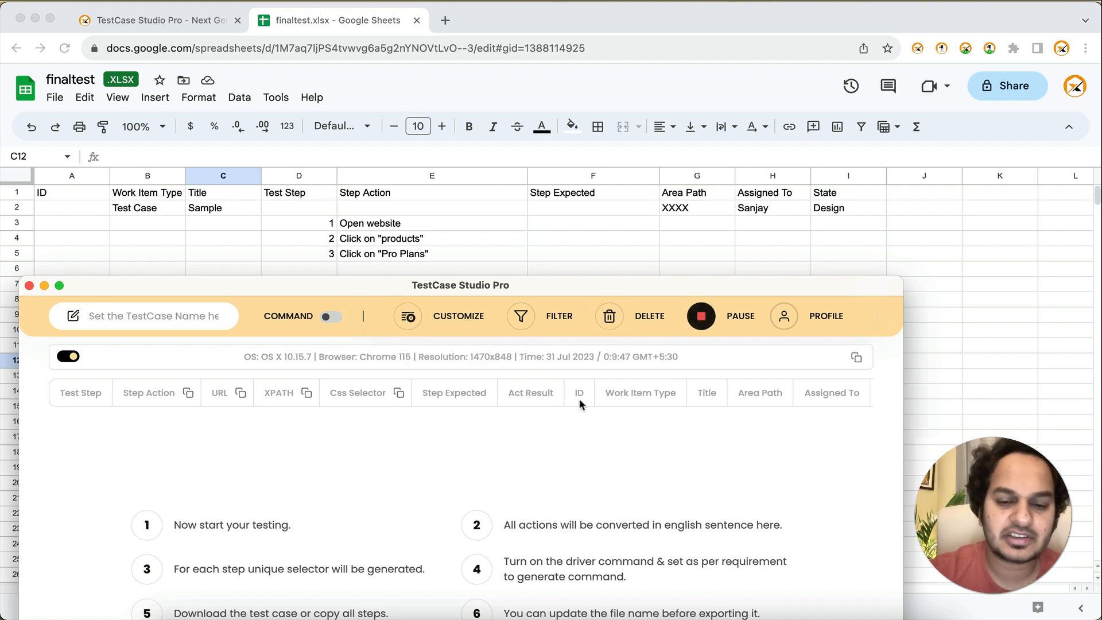
# Step: Move the ID column to the first position and place Work Item Type directly after it, saving the column arrangement
pyautogui.moveTo(579, 398); pyautogui.dragTo(74, 396)
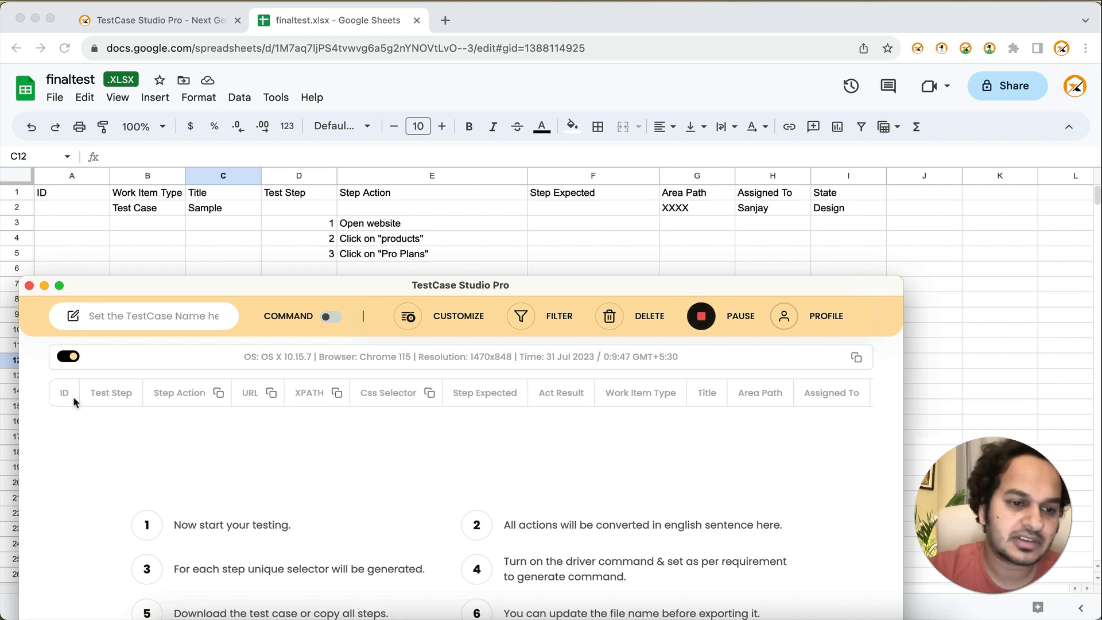
pyautogui.click(462, 323)
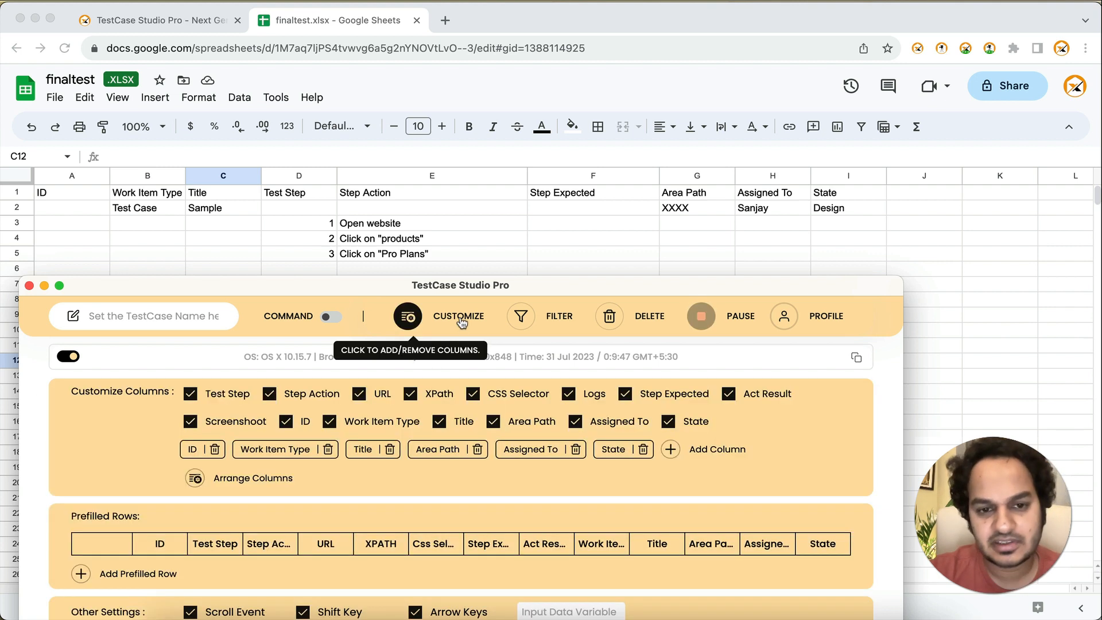
pyautogui.click(252, 477)
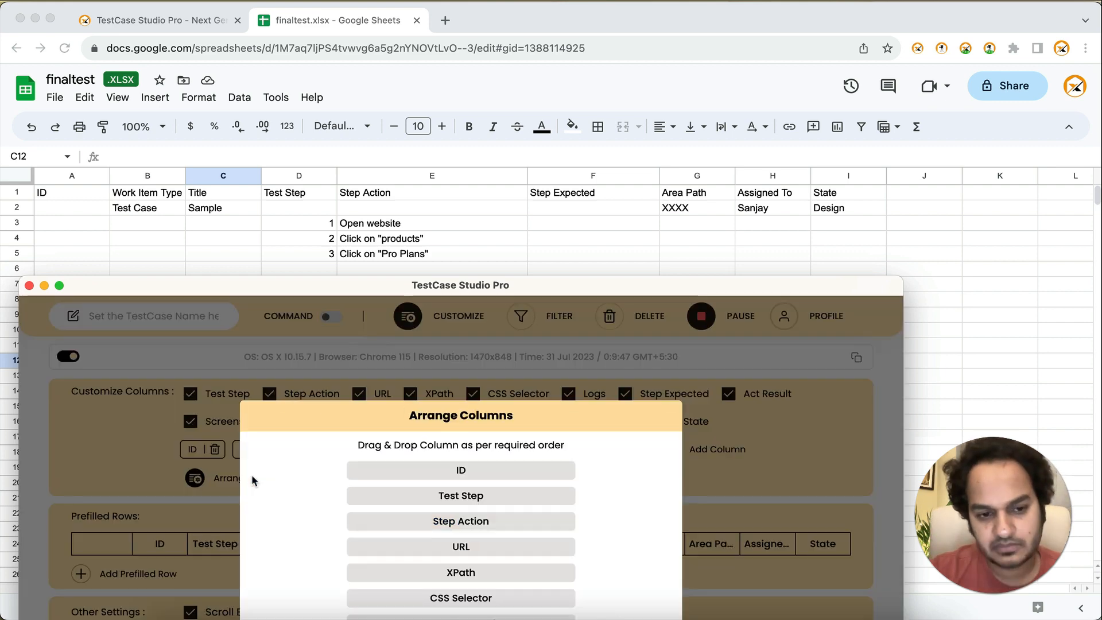
pyautogui.moveTo(522, 280); pyautogui.dragTo(546, 223)
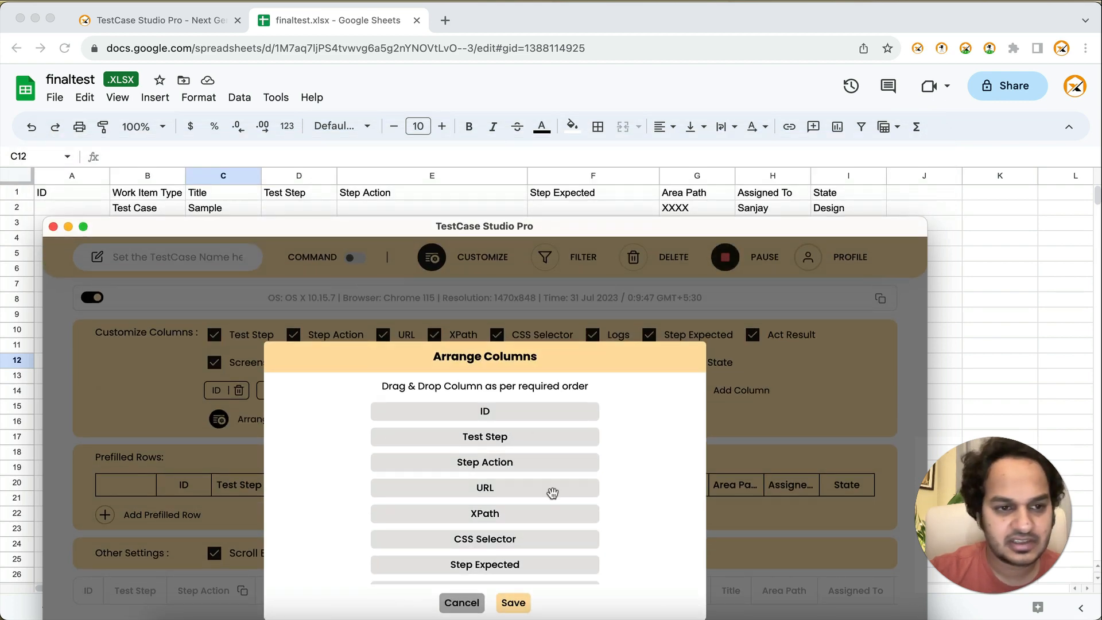
pyautogui.scroll(-5, 552, 493)
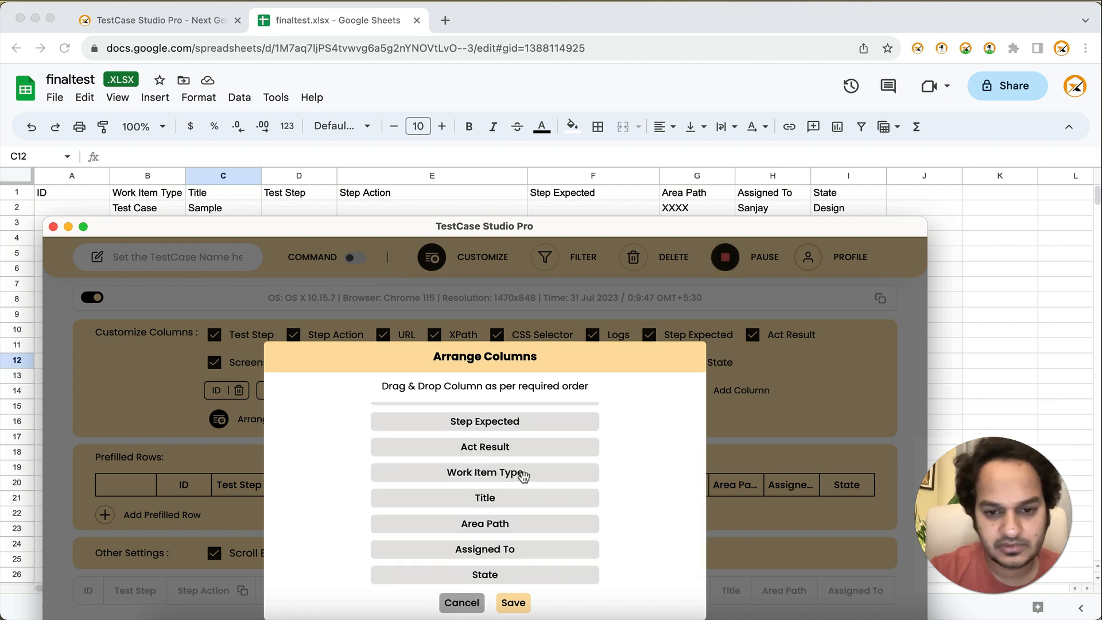
pyautogui.moveTo(518, 474); pyautogui.dragTo(521, 431)
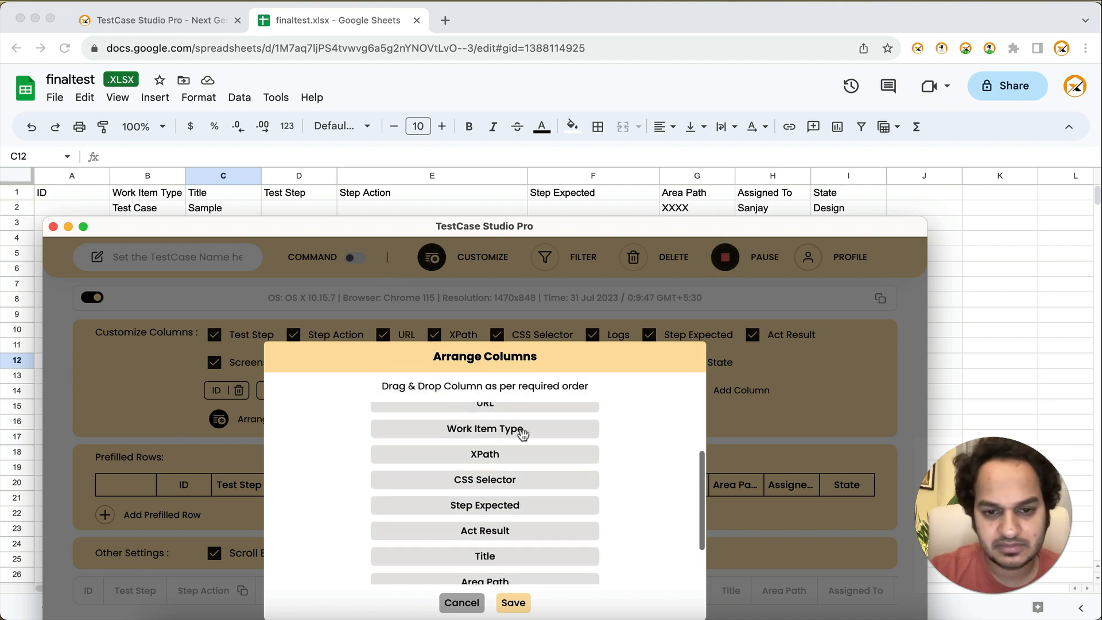
pyautogui.scroll(3, 522, 433)
pyautogui.moveTo(519, 514); pyautogui.dragTo(523, 434)
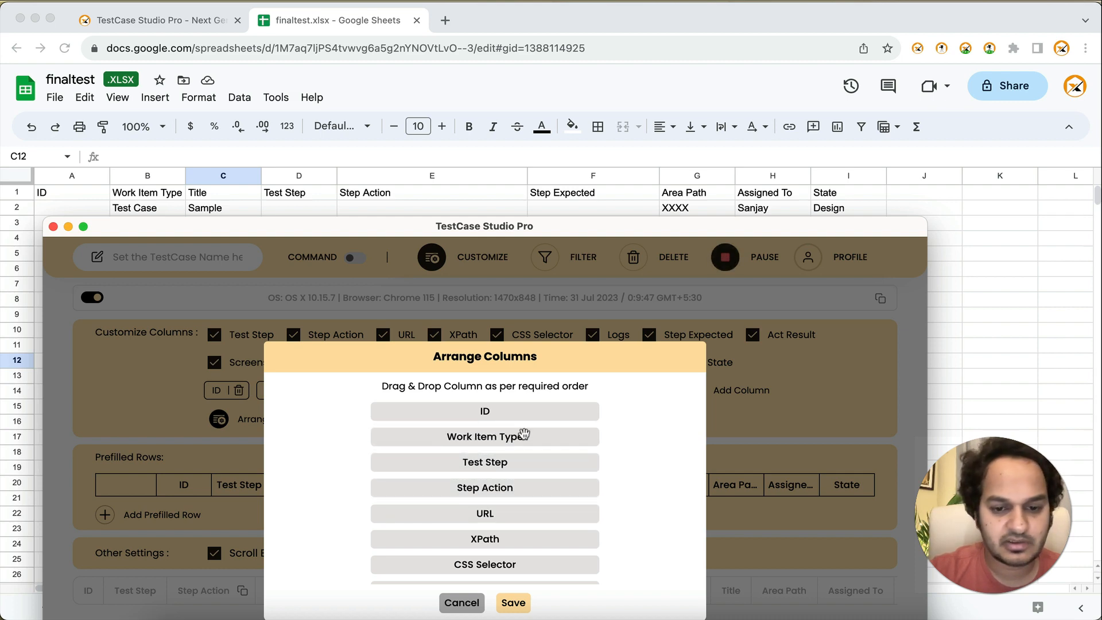
pyautogui.click(513, 602)
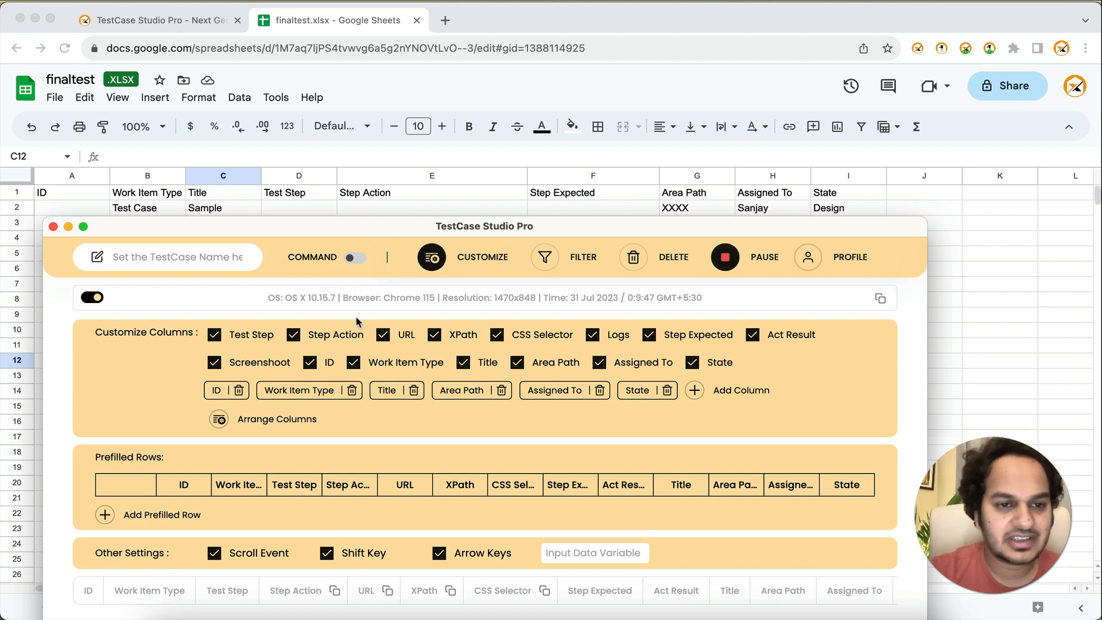
# Step: Hide the URL, XPath, CSS Selector, Logs and Act Result columns from the recorder table
pyautogui.click(383, 336)
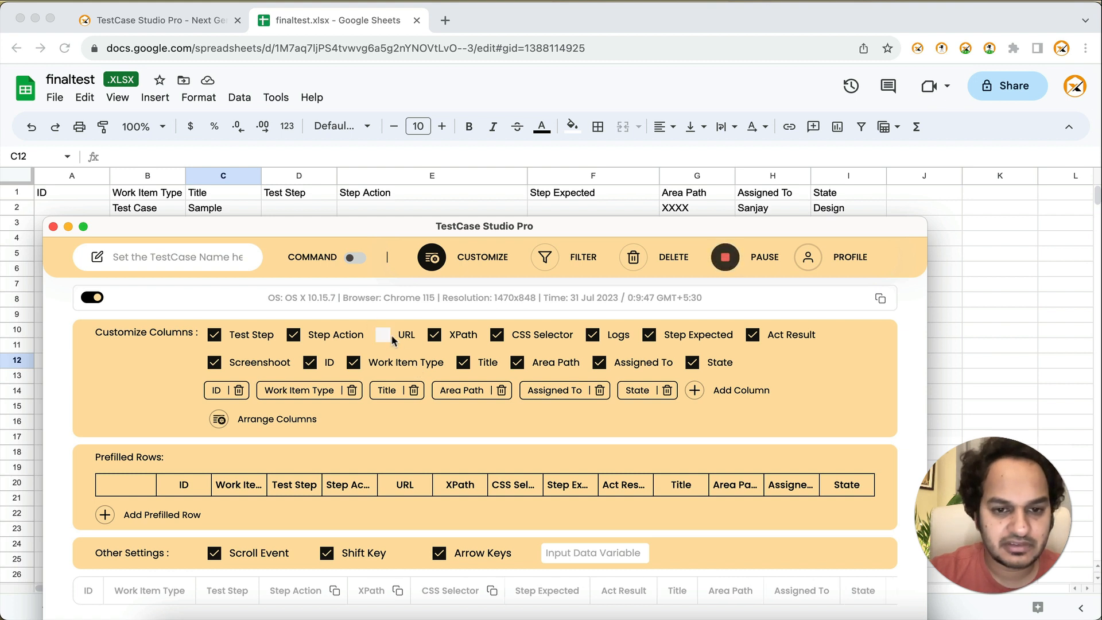
pyautogui.click(434, 335)
pyautogui.click(497, 335)
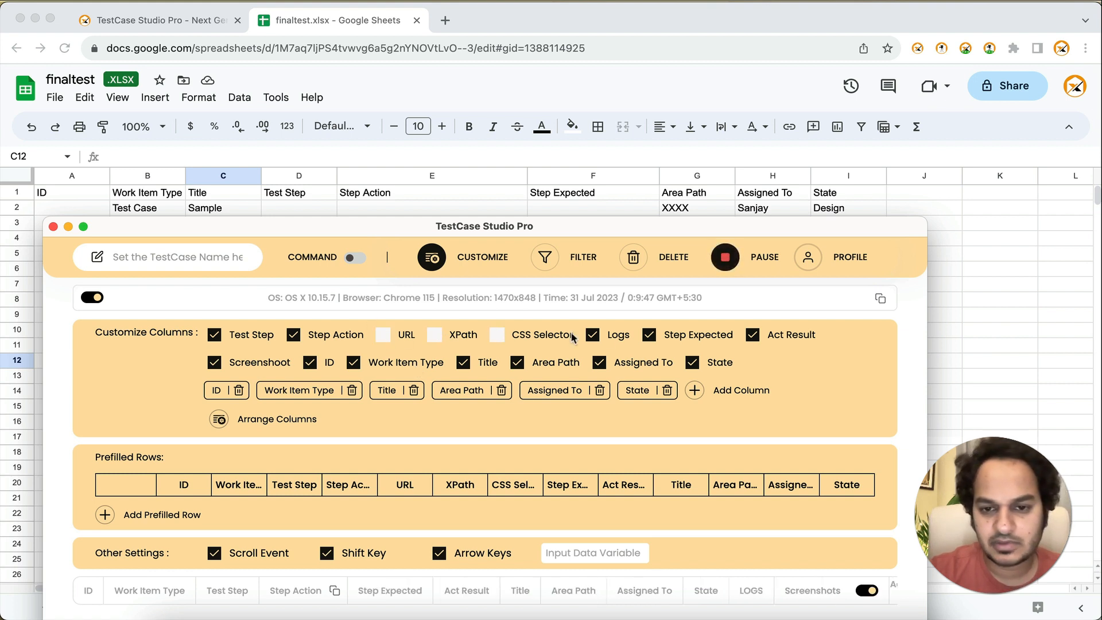
pyautogui.click(593, 336)
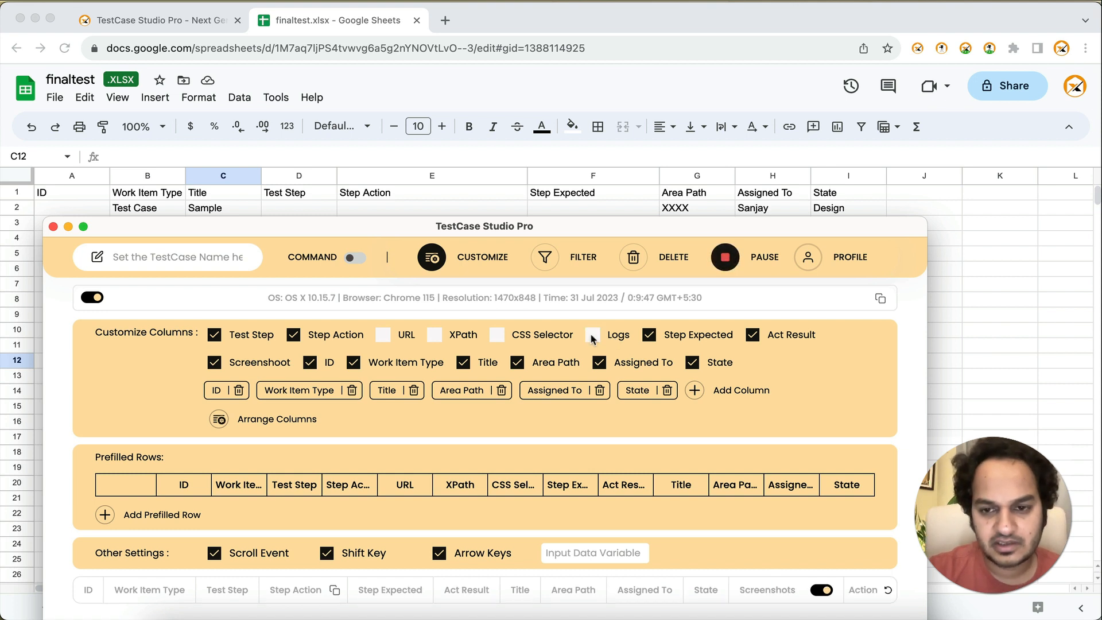
pyautogui.click(753, 336)
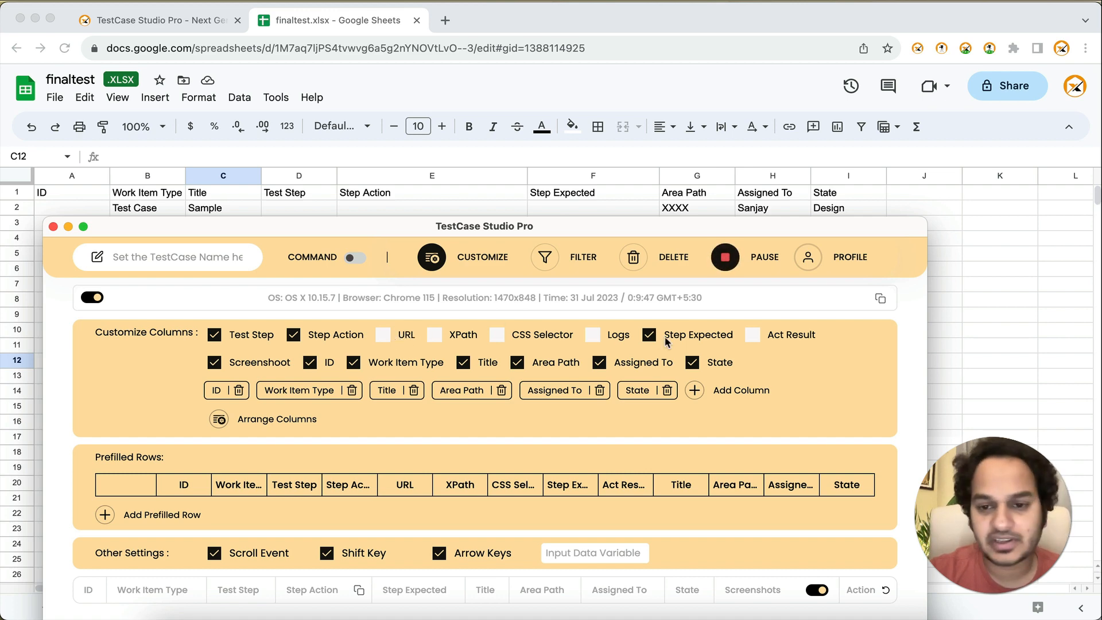
# Step: Move the Title column directly after Work Item Type, save the arrangement and close the customization settings
pyautogui.click(252, 419)
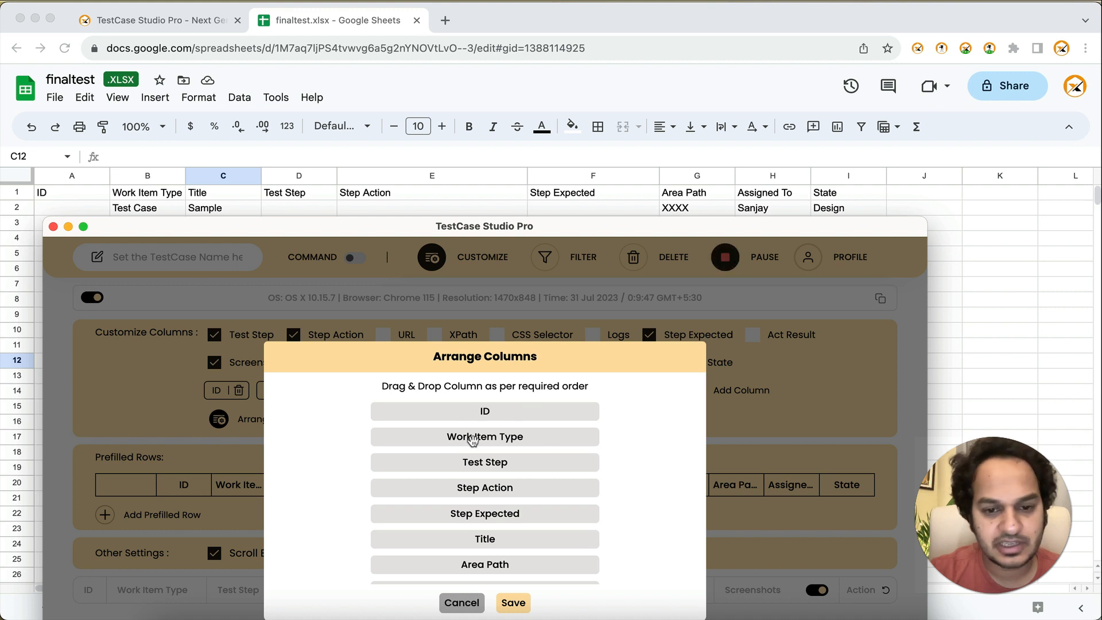
pyautogui.moveTo(499, 536); pyautogui.dragTo(507, 454)
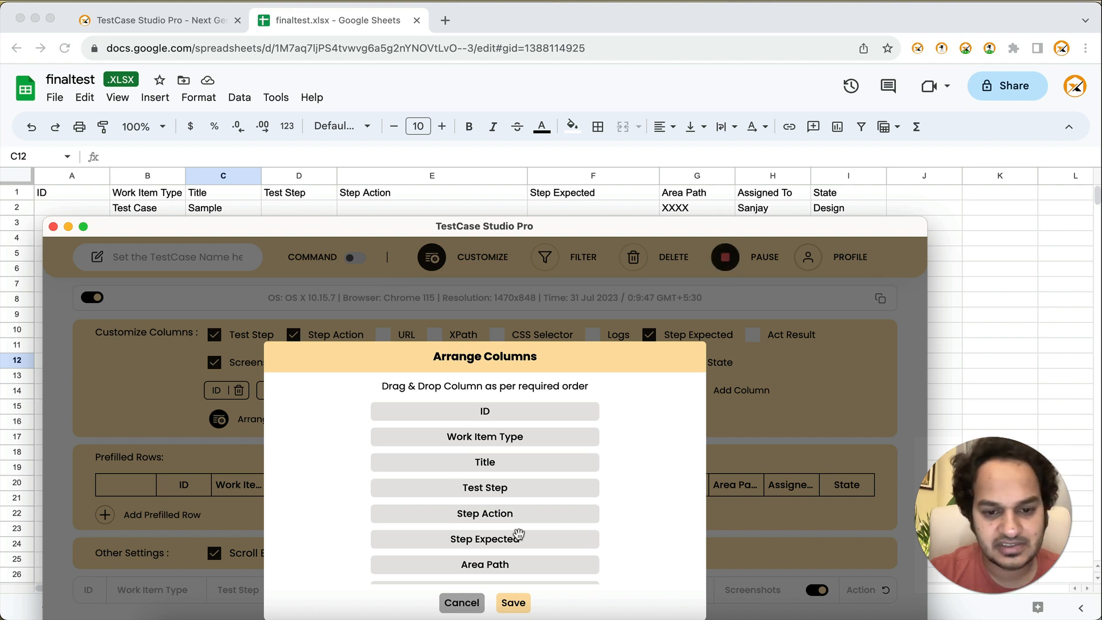
pyautogui.scroll(-2, 527, 541)
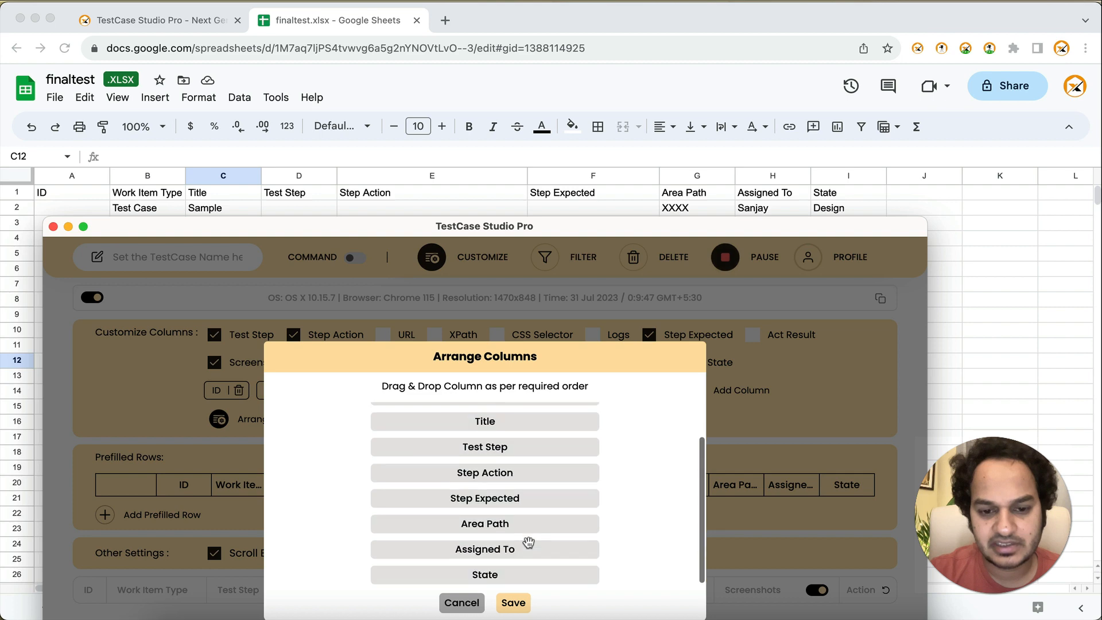
pyautogui.click(512, 602)
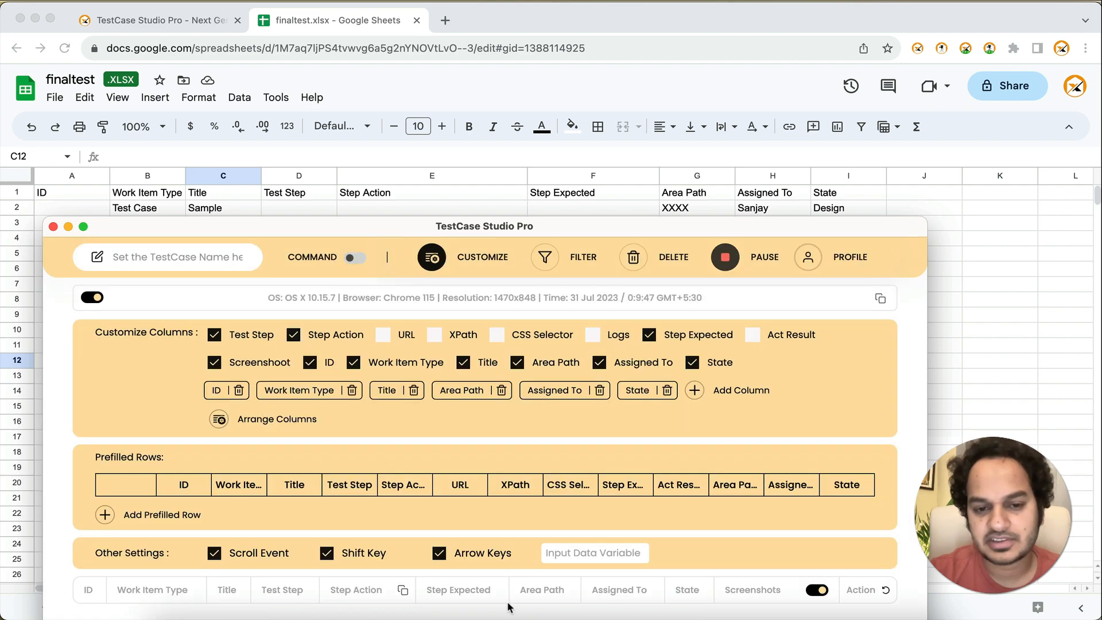
pyautogui.click(496, 260)
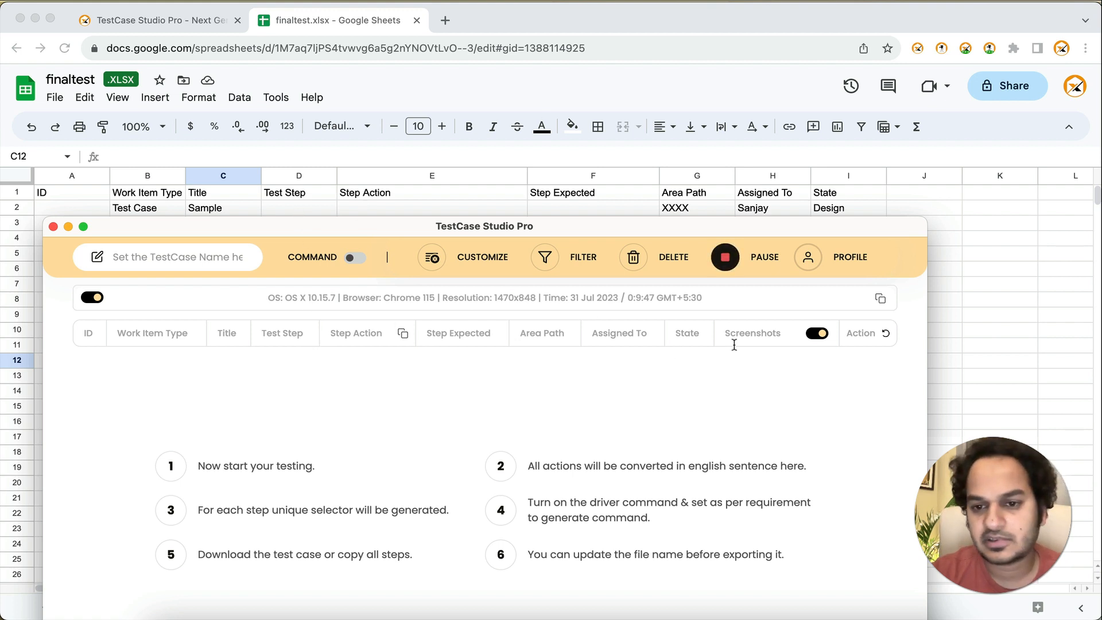
# Step: Switch to the SelectorsHub page, bring the TestCase Studio Pro recorder window forward and close it
pyautogui.click(145, 22)
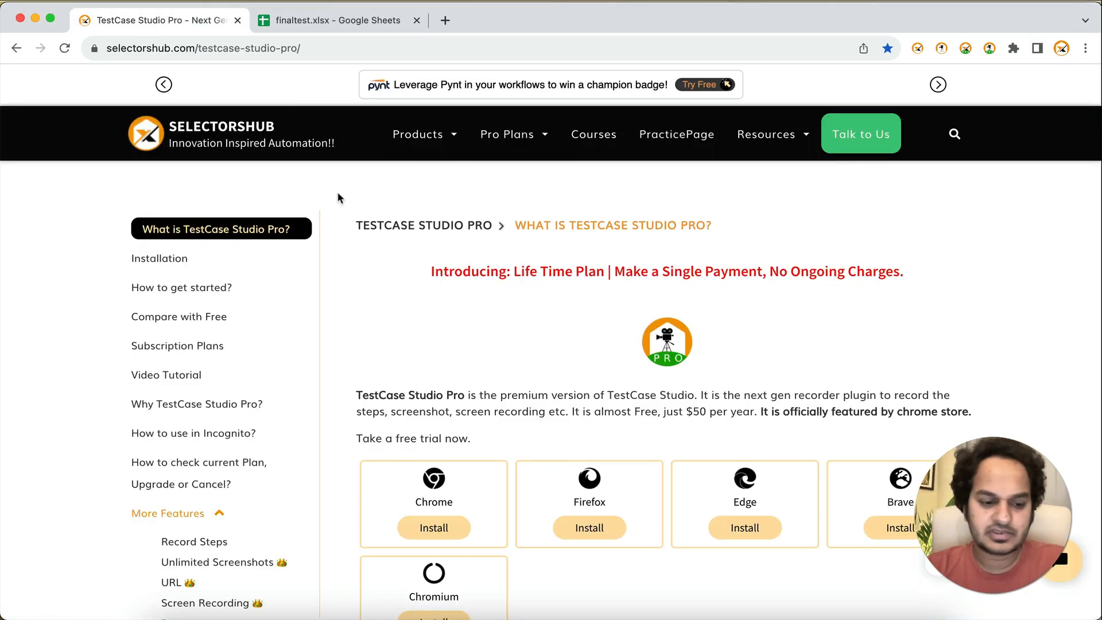
pyautogui.press('super+grave')
pyautogui.moveTo(287, 230); pyautogui.dragTo(389, 141)
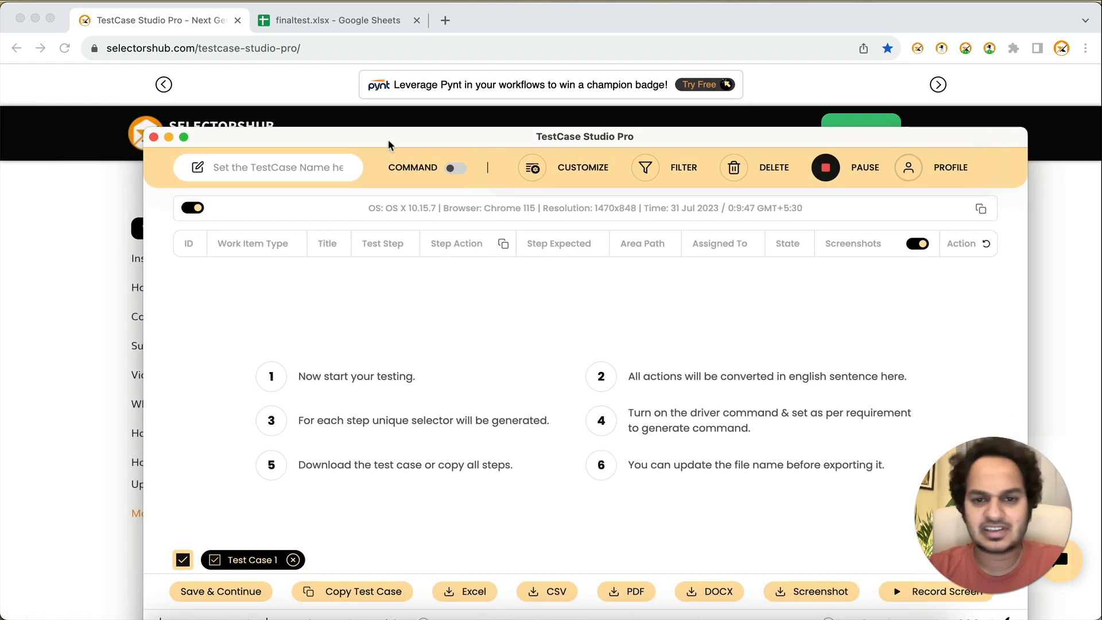
pyautogui.click(154, 137)
# Step: Open myntra.com in a new browser tab, launch the TestCase Studio Pro recorder for it and return to the page
pyautogui.click(444, 20)
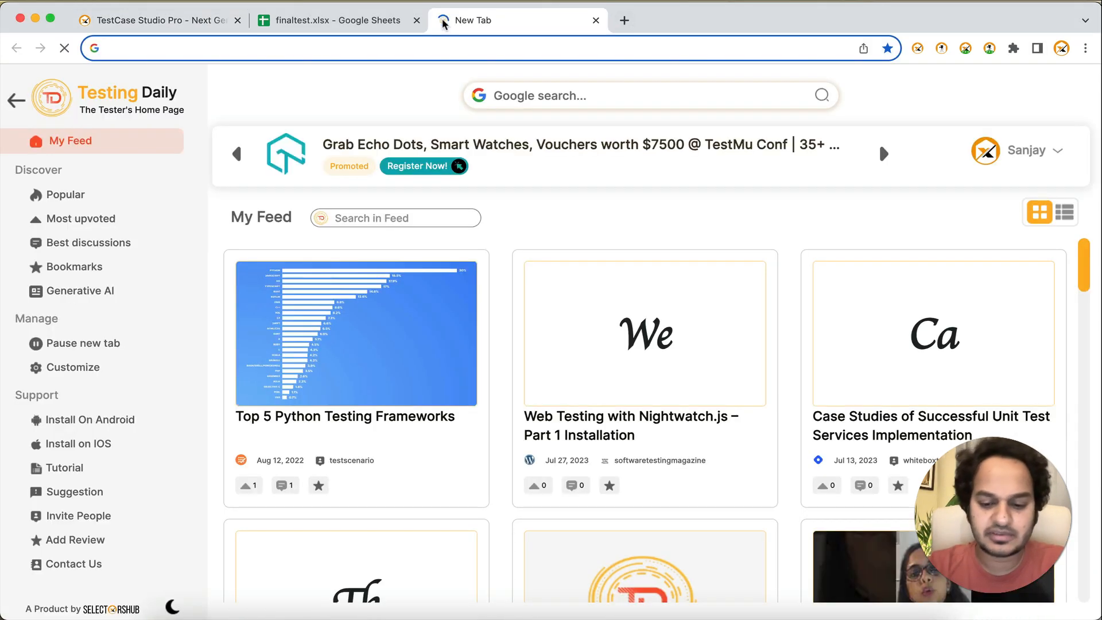
pyautogui.write('f')
pyautogui.press('BackSpace')
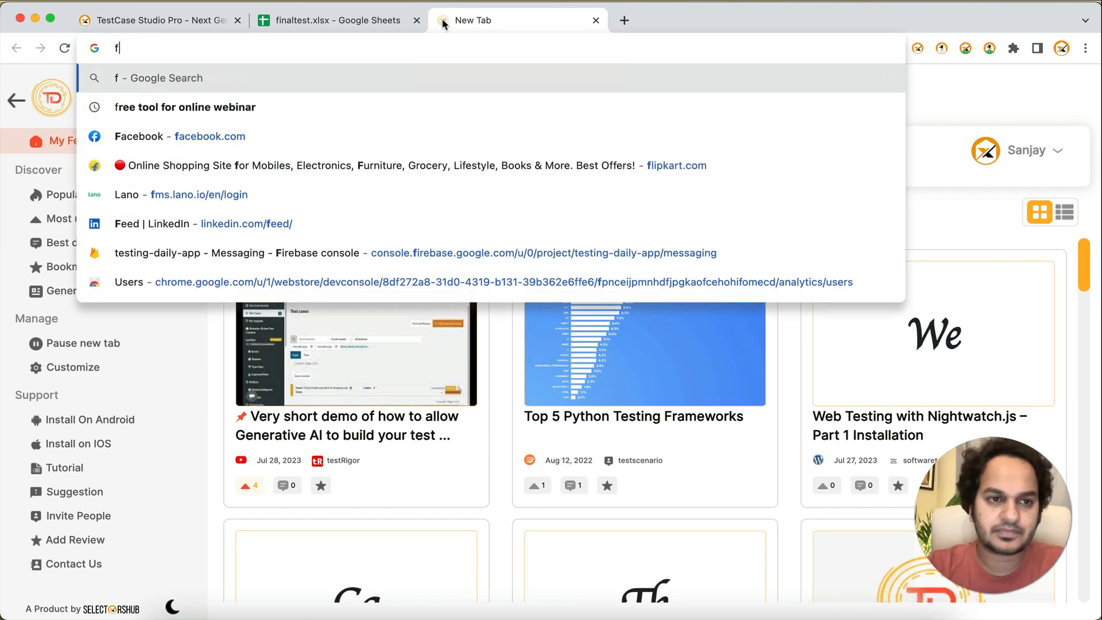
pyautogui.press('BackSpace')
pyautogui.write('myntra.com')
pyautogui.press('Return')
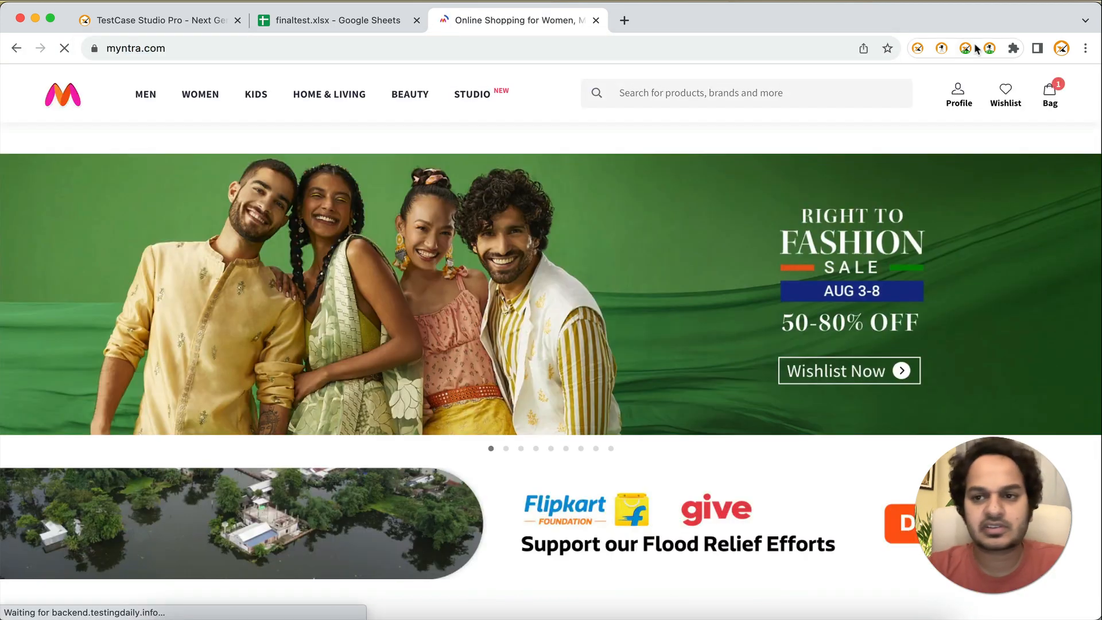
pyautogui.click(986, 51)
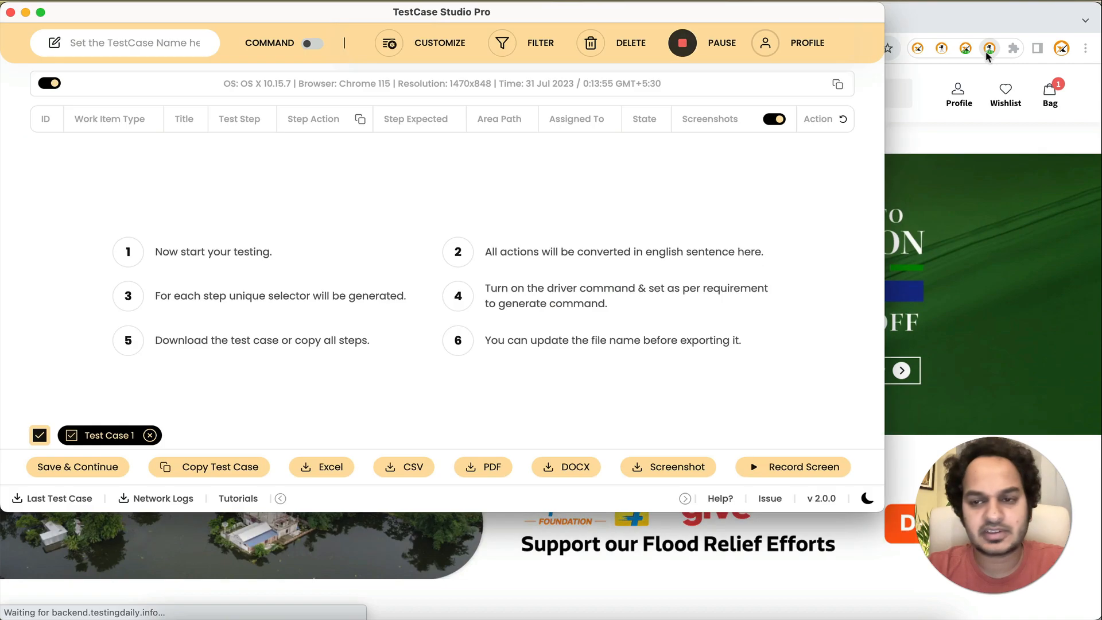
pyautogui.click(922, 138)
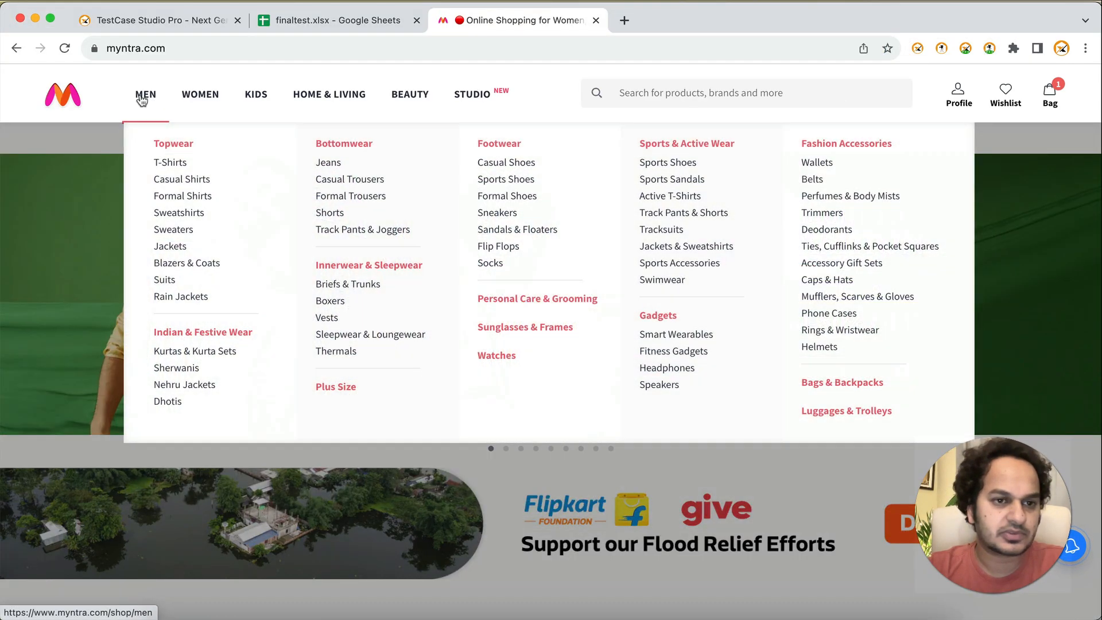
# Step: Record visits to Myntra's Men, Kids and Women sections, one after another
pyautogui.click(143, 99)
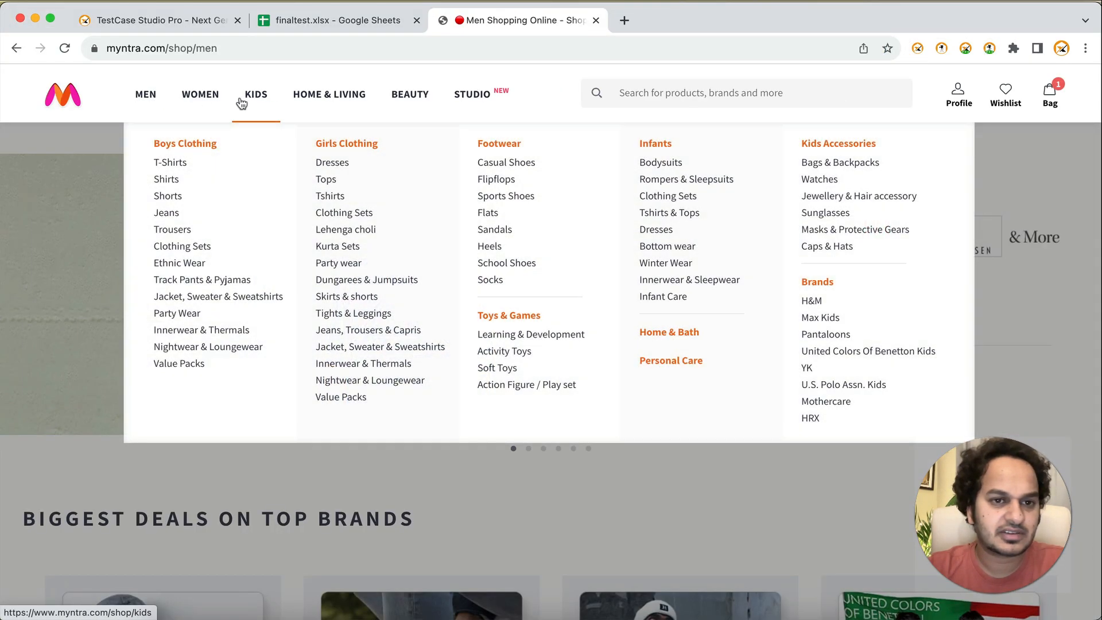
pyautogui.click(250, 95)
pyautogui.click(204, 98)
# Step: Search Myntra's products for "shirt" while the recording is running
pyautogui.click(631, 99)
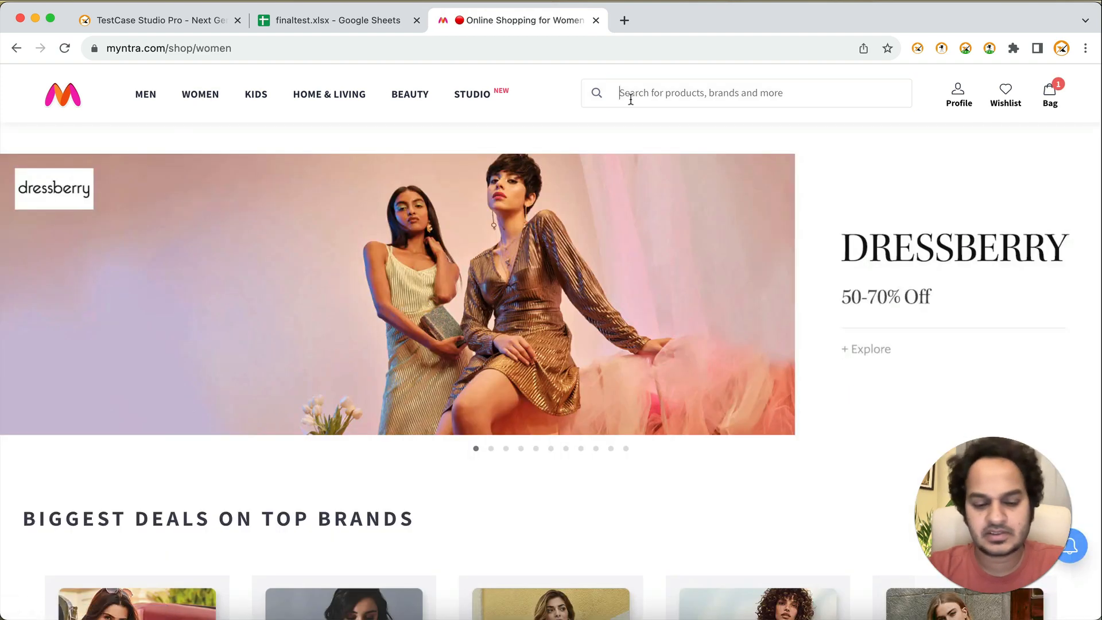
pyautogui.write('shirt')
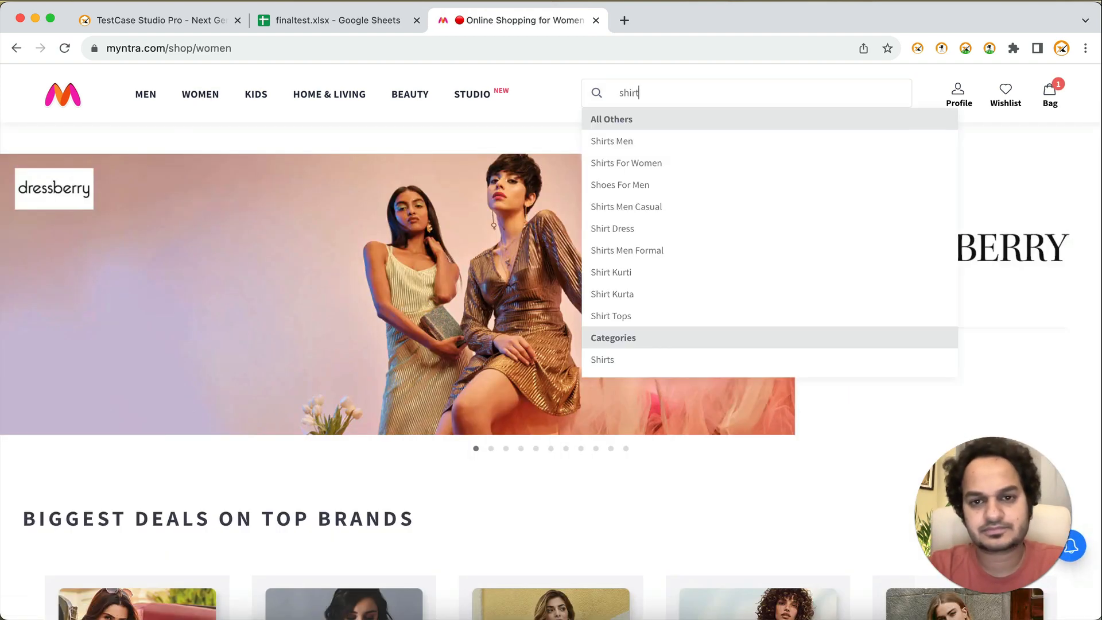
pyautogui.press('Return')
# Step: Export the recorded test case to Excel without the system information and open the downloaded file with the default import settings
pyautogui.press('super+grave')
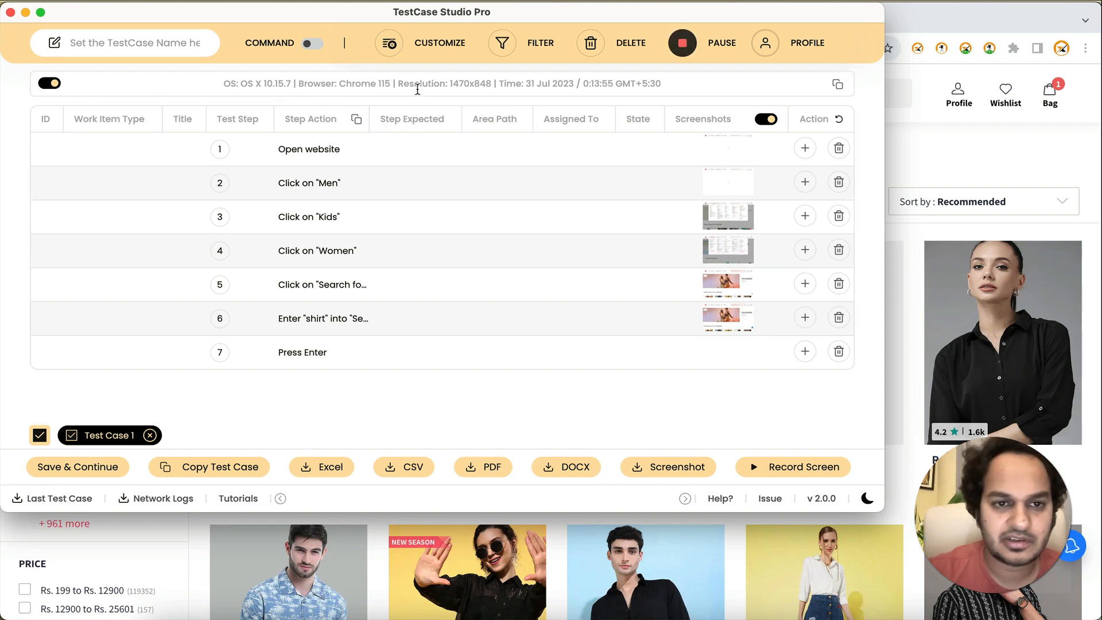
pyautogui.click(48, 85)
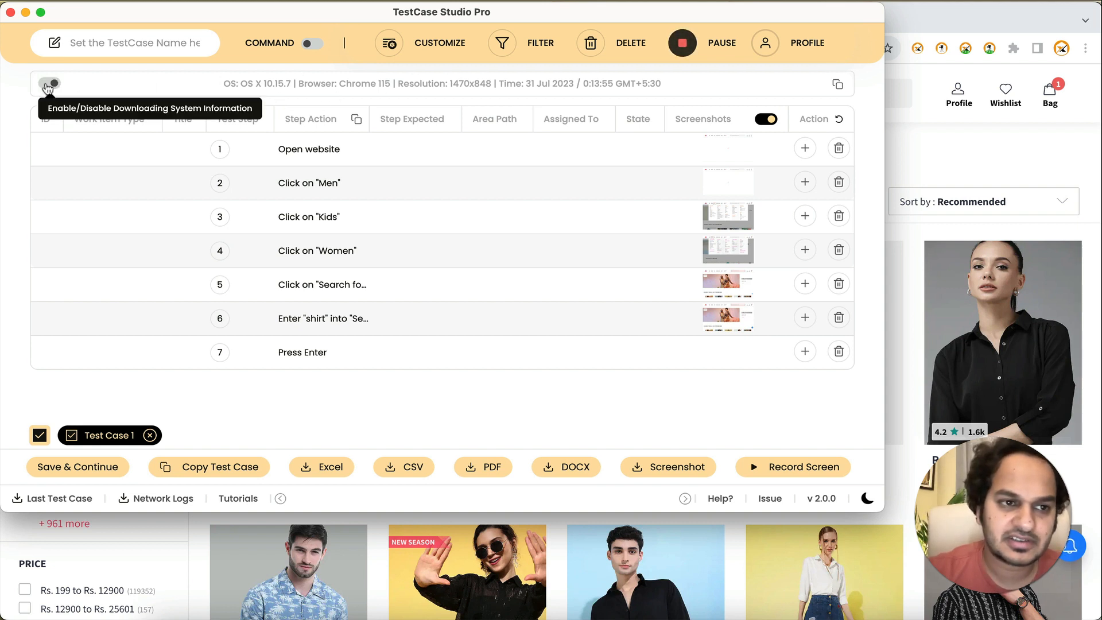
pyautogui.click(331, 468)
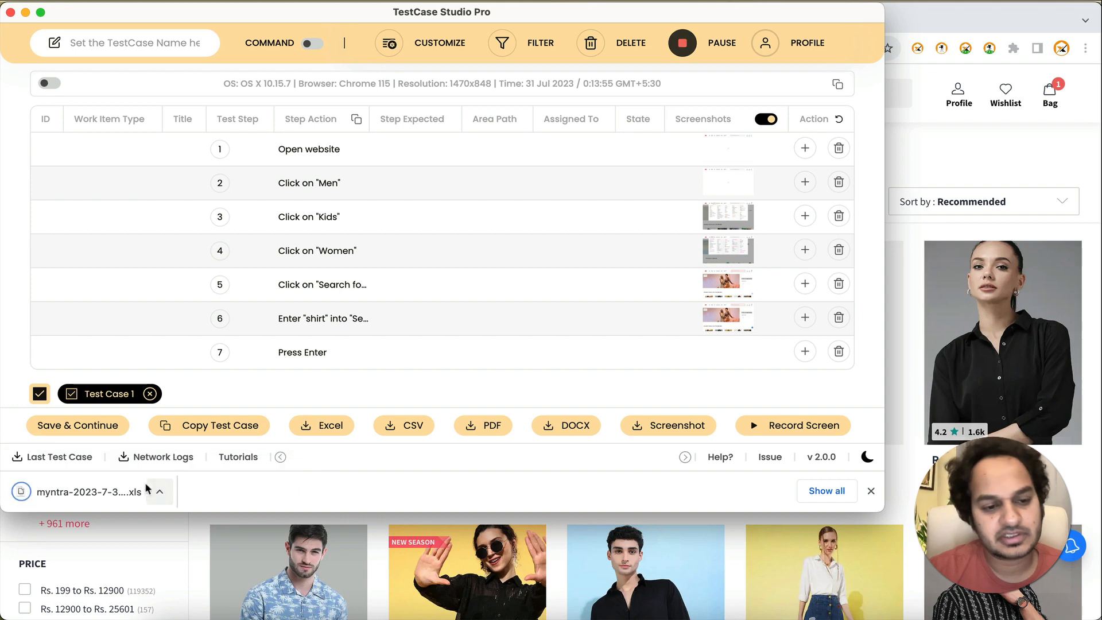
pyautogui.click(120, 491)
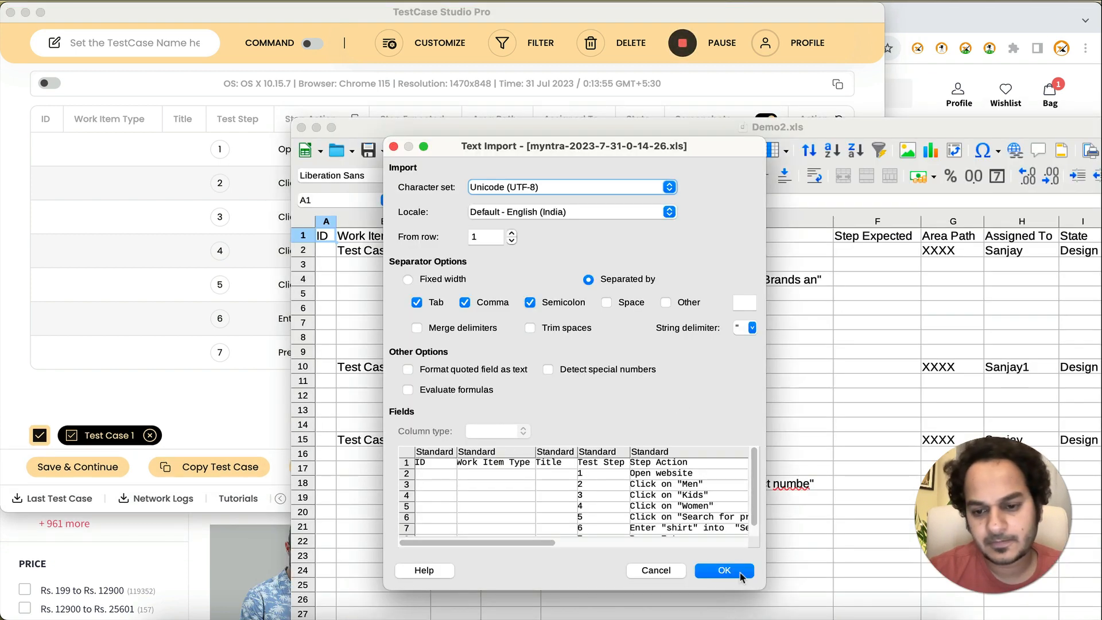
pyautogui.click(740, 572)
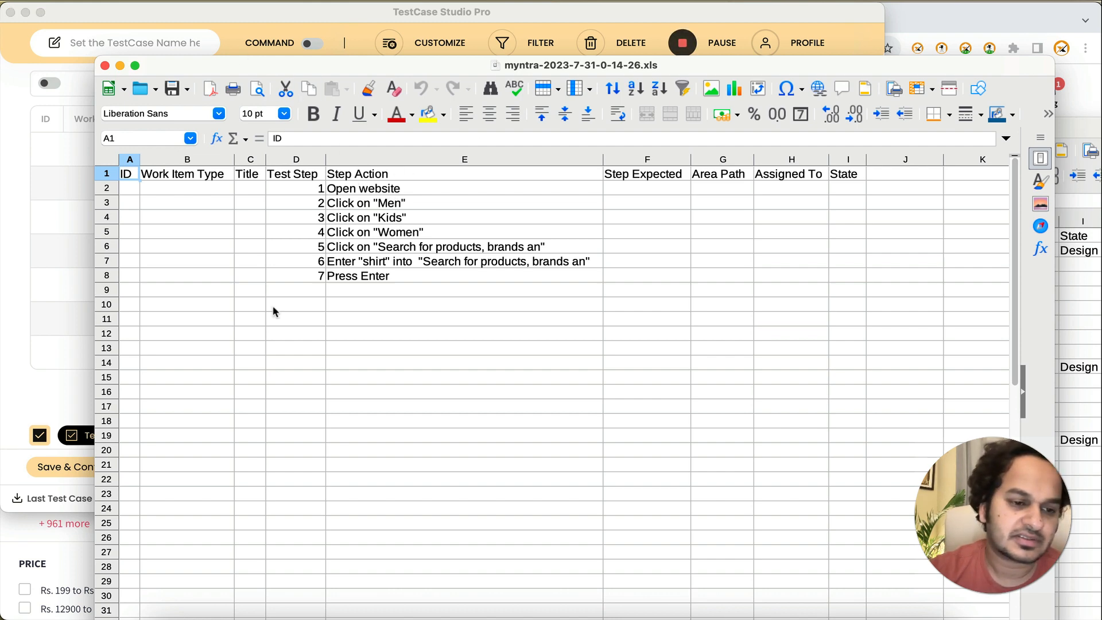
# Step: Place the exported Myntra spreadsheet below the finaltest template rows to compare them, closing the Demo2.xls window
pyautogui.click(29, 469)
pyautogui.click(303, 22)
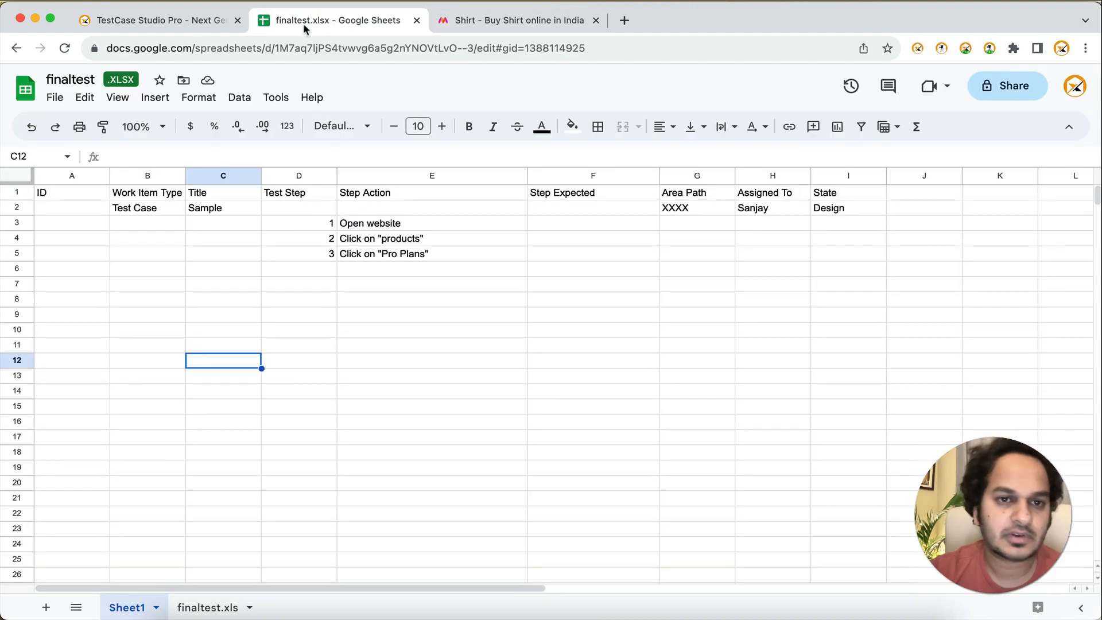
pyautogui.click(833, 613)
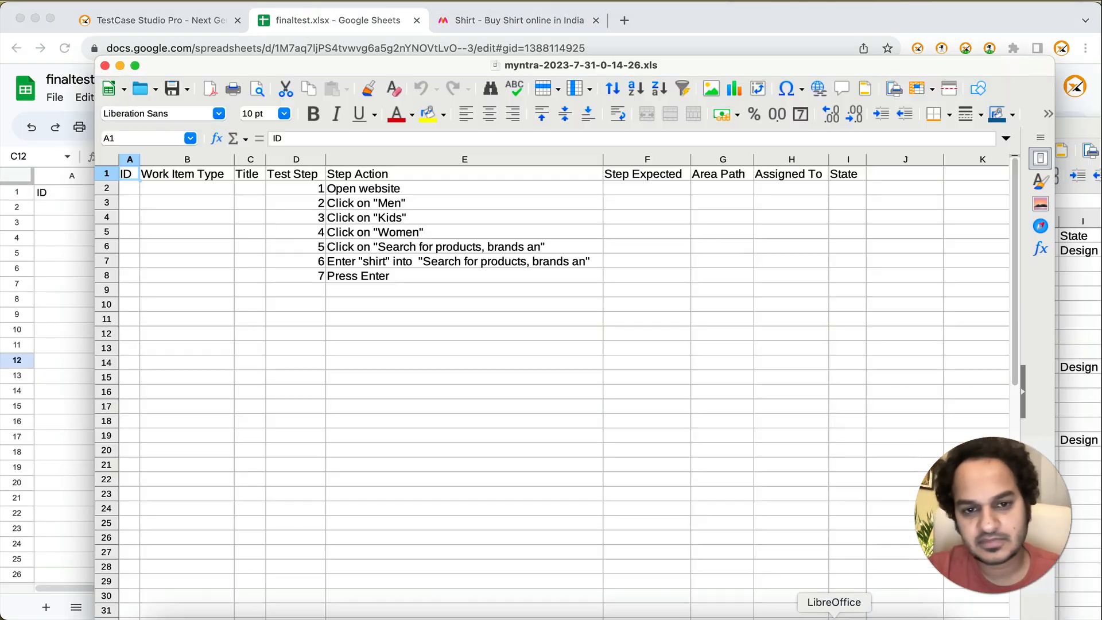
pyautogui.moveTo(405, 77); pyautogui.dragTo(366, 285)
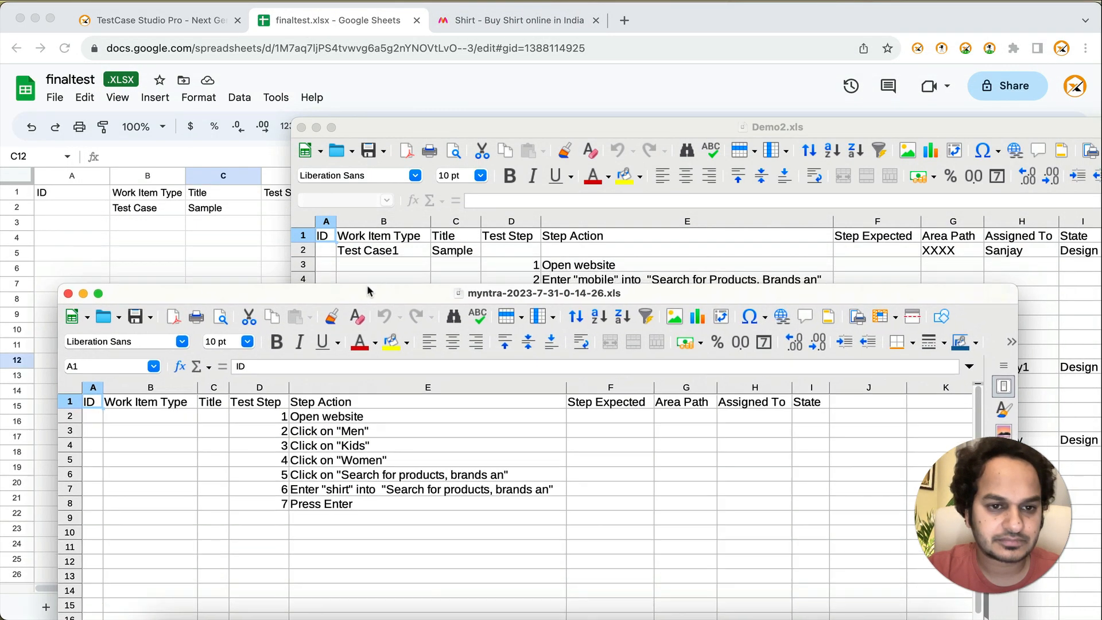
pyautogui.click(301, 128)
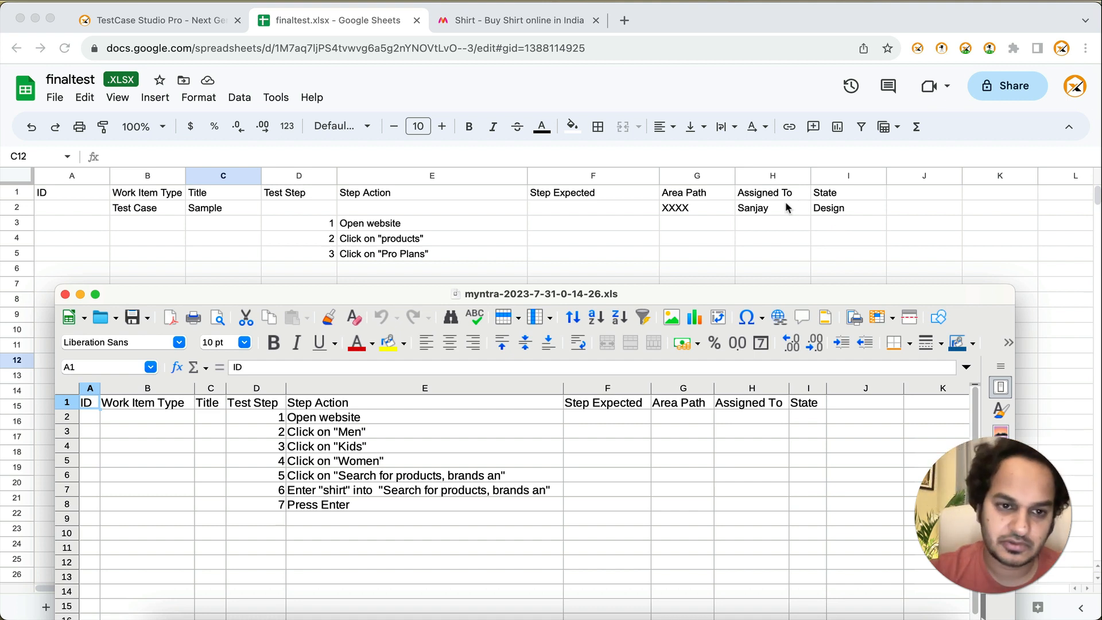
# Step: Return to the TestCase Studio Pro recorder, open its customization settings and add a prefilled row
pyautogui.click(630, 234)
pyautogui.press('super+grave')
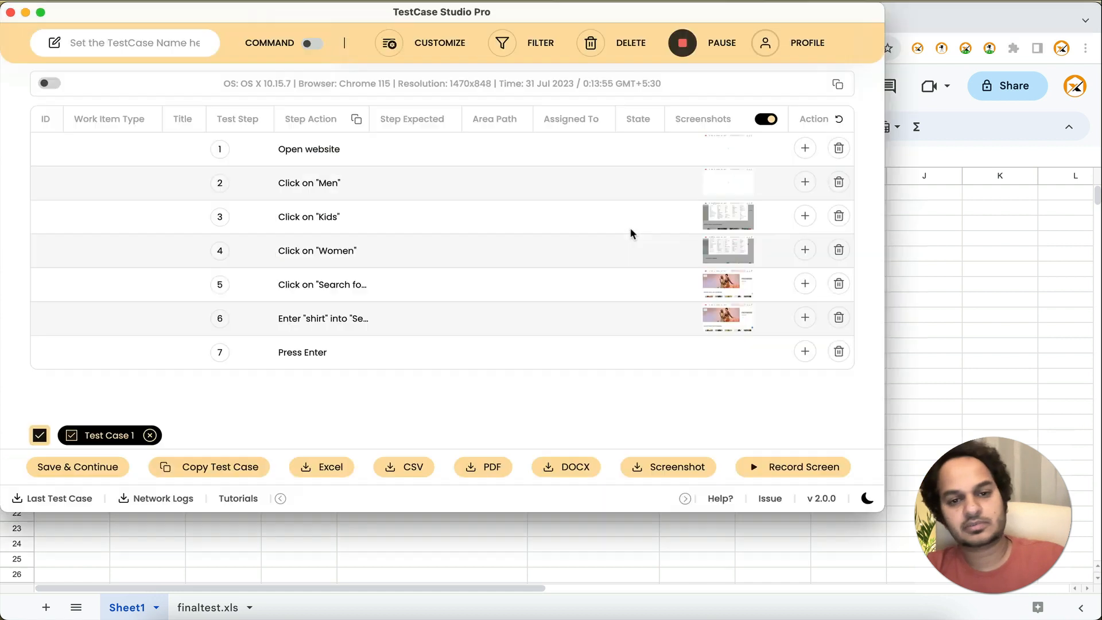
pyautogui.click(422, 57)
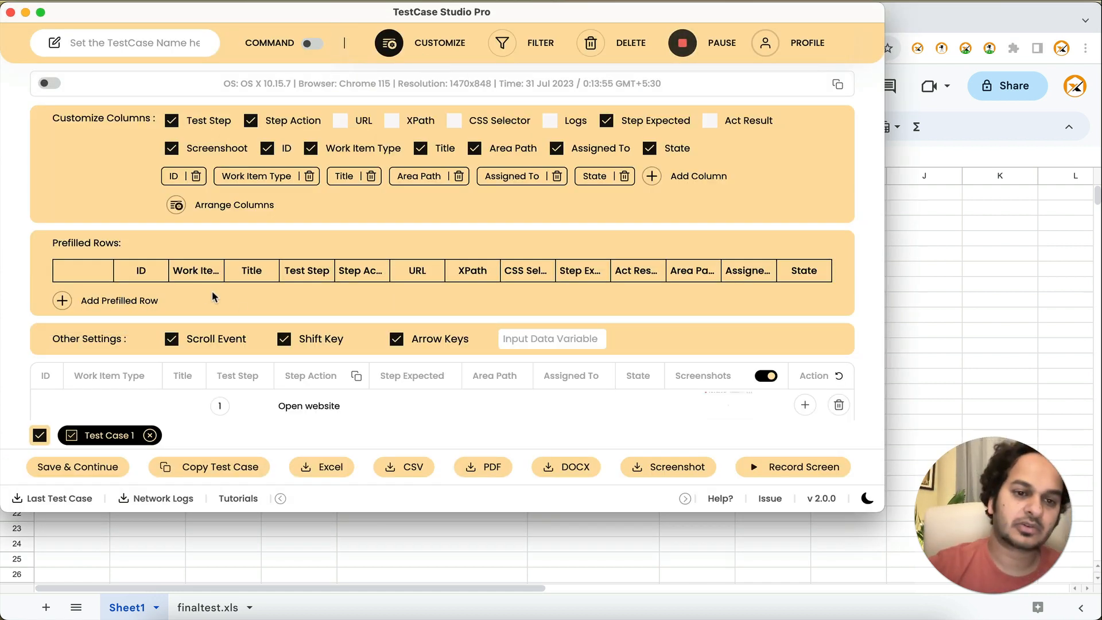
pyautogui.click(107, 306)
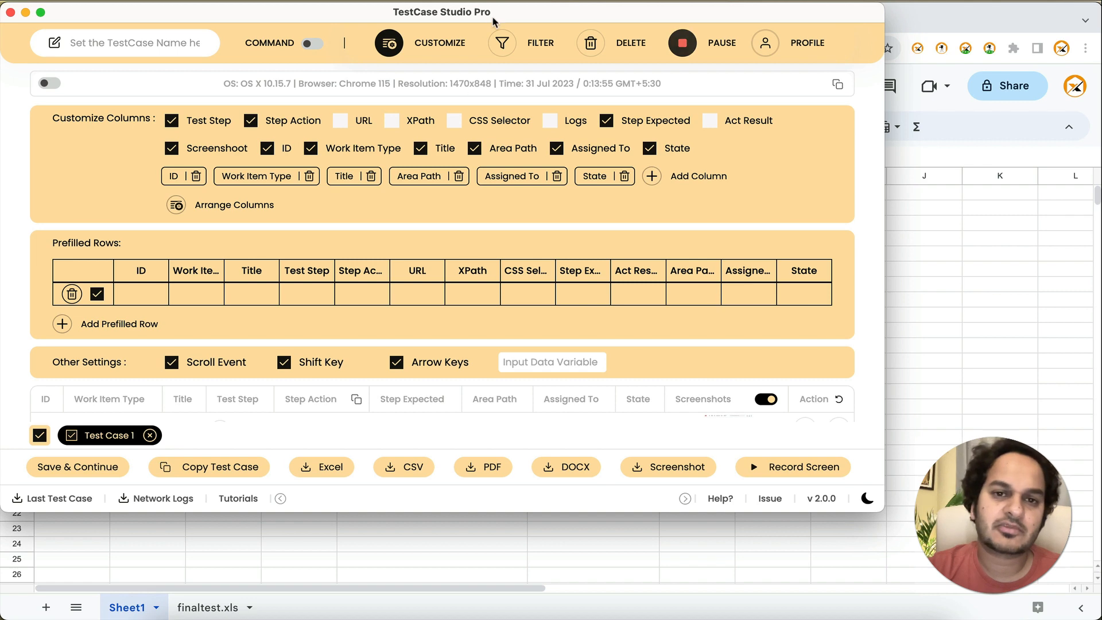
# Step: Check the finaltest template's row 2 and place the recorder window below it so both stay visible
pyautogui.moveTo(492, 16); pyautogui.dragTo(598, 123)
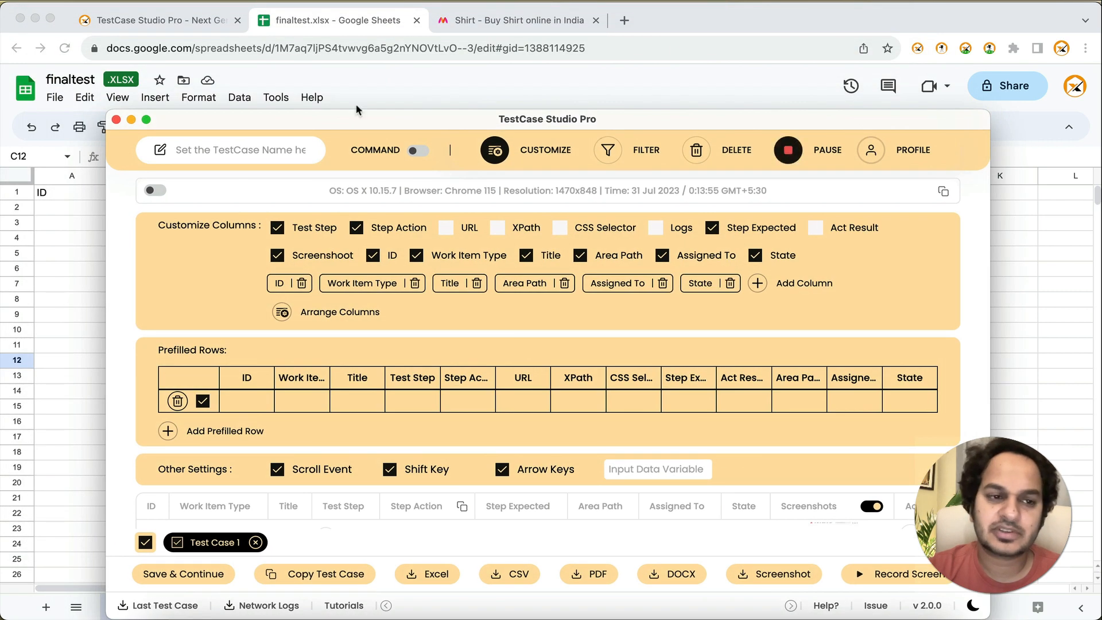
pyautogui.click(53, 212)
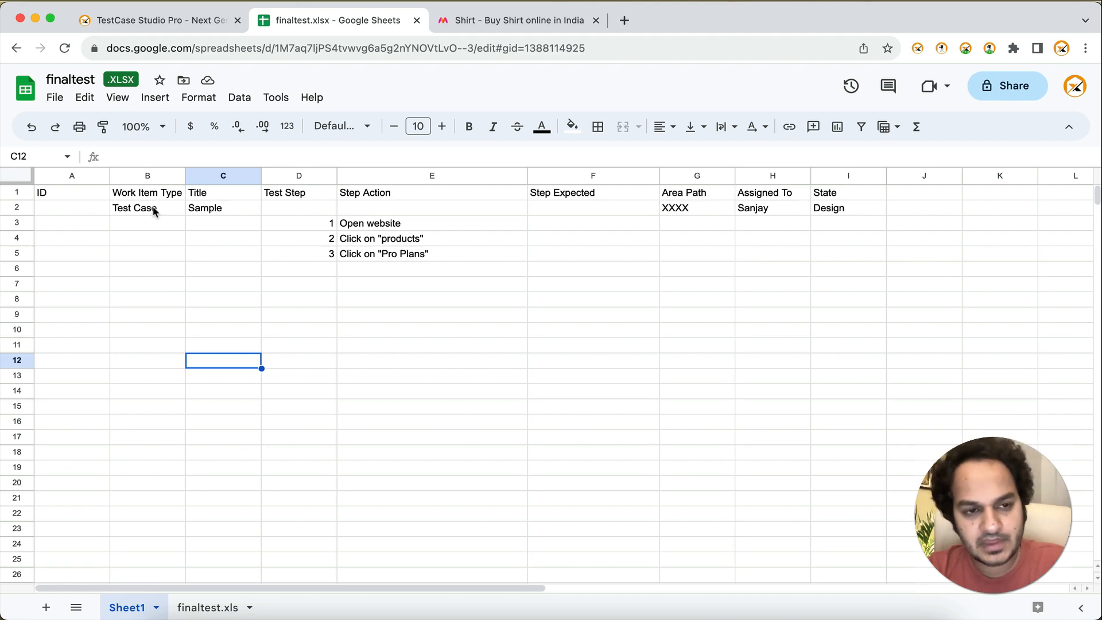
pyautogui.press('super+grave')
pyautogui.moveTo(281, 117); pyautogui.dragTo(242, 255)
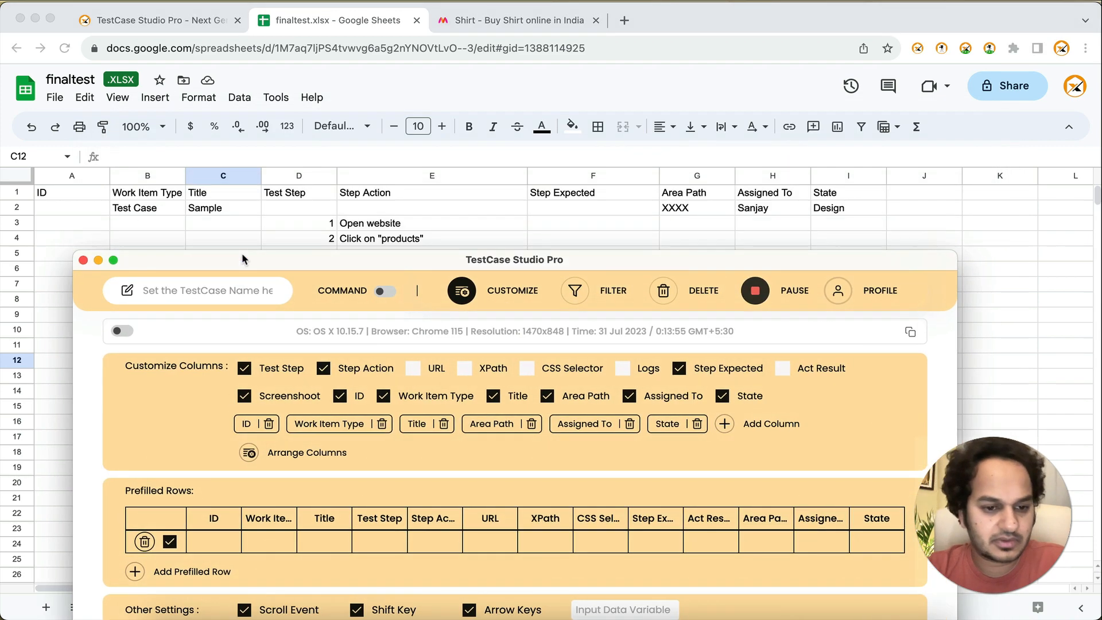
# Step: Fill in the prefilled row's Work Item Type as "Test Case" and its Title as "Sample"
pyautogui.click(253, 539)
pyautogui.write('tes')
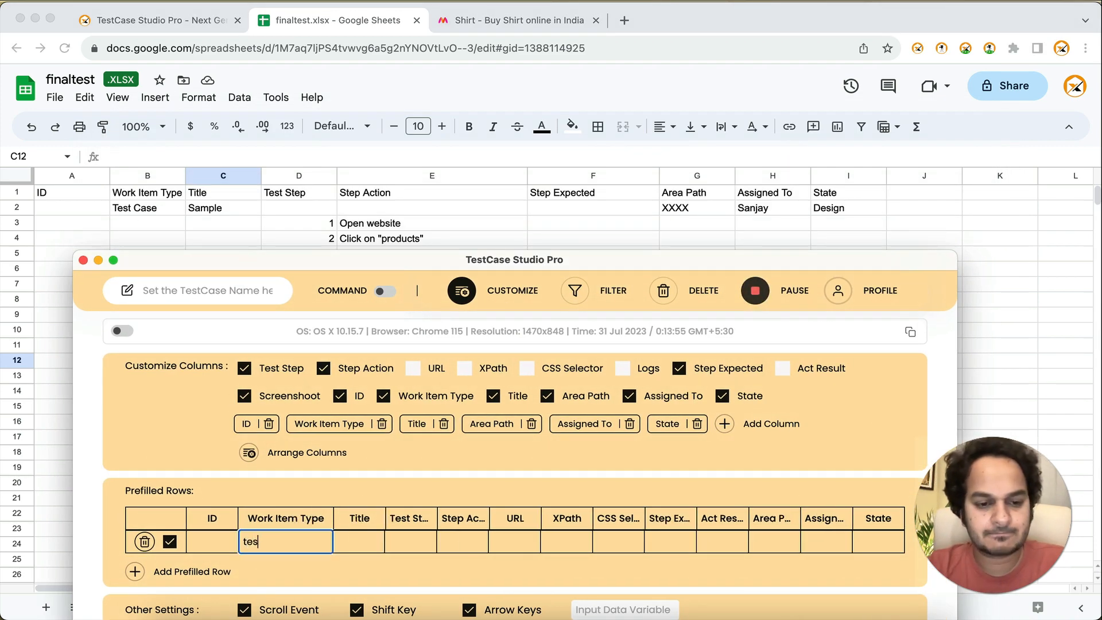
pyautogui.press('BackSpace')
pyautogui.press('BackSpace')
pyautogui.press('BackSpace')
pyautogui.write('Tes')
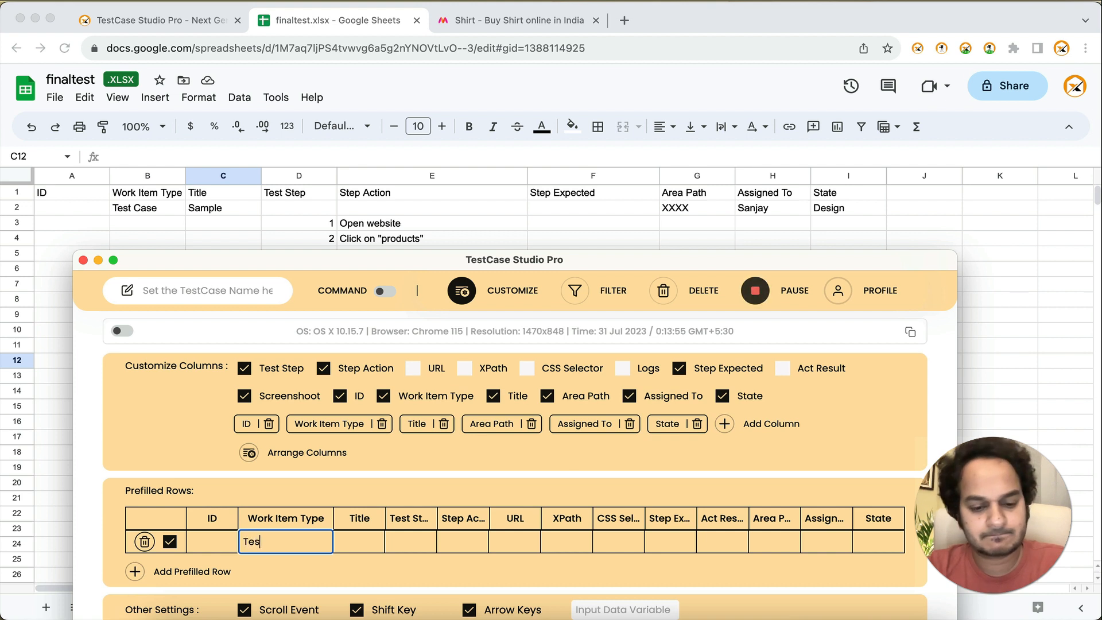
pyautogui.write('t Case')
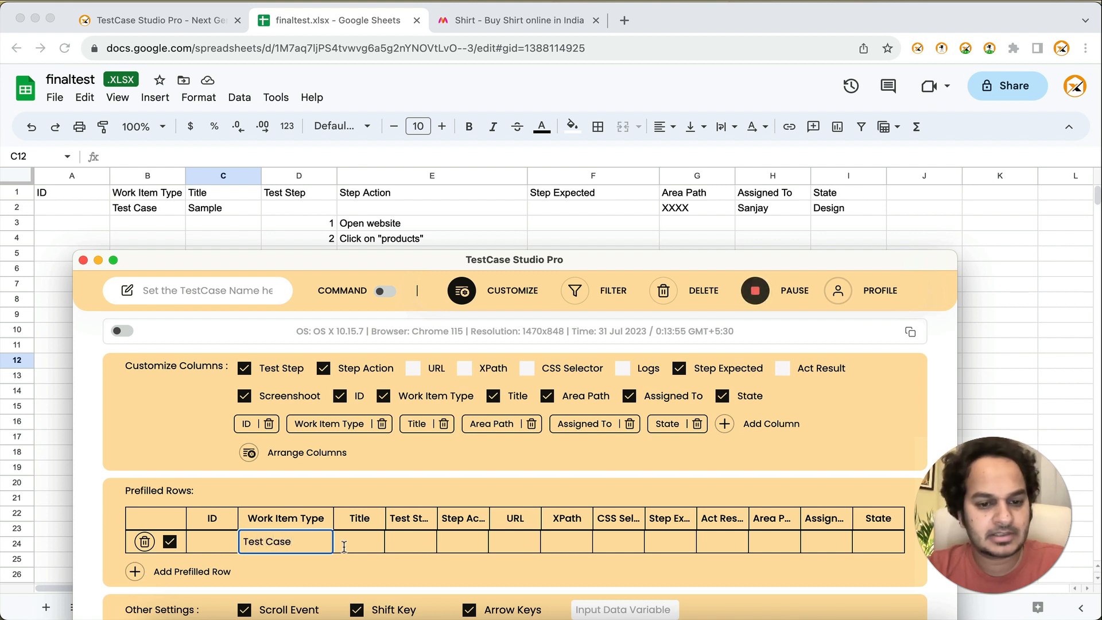
pyautogui.click(356, 541)
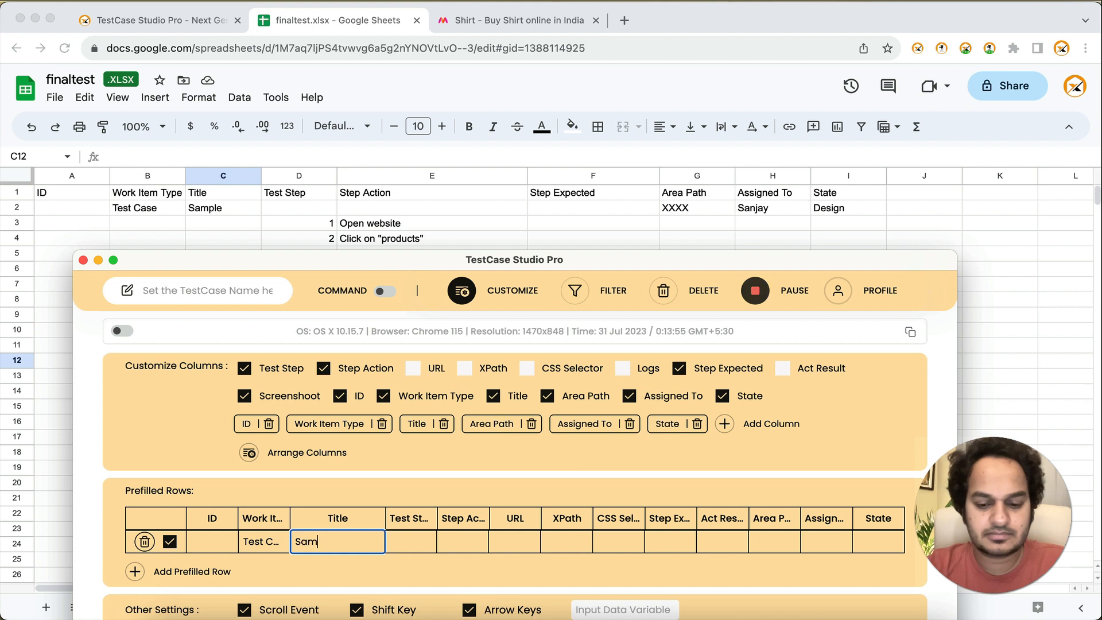
pyautogui.write('ple')
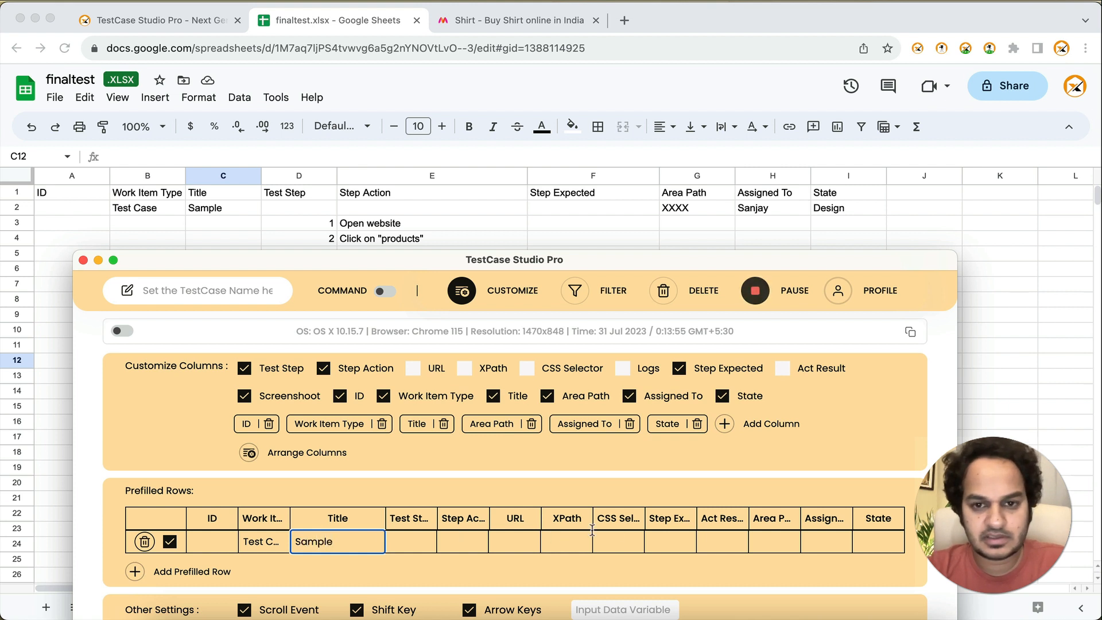
# Step: Set the prefilled row's Area Path to "XXXXX", enter the assignee's name under Assigned To and set State to "Design"
pyautogui.click(774, 537)
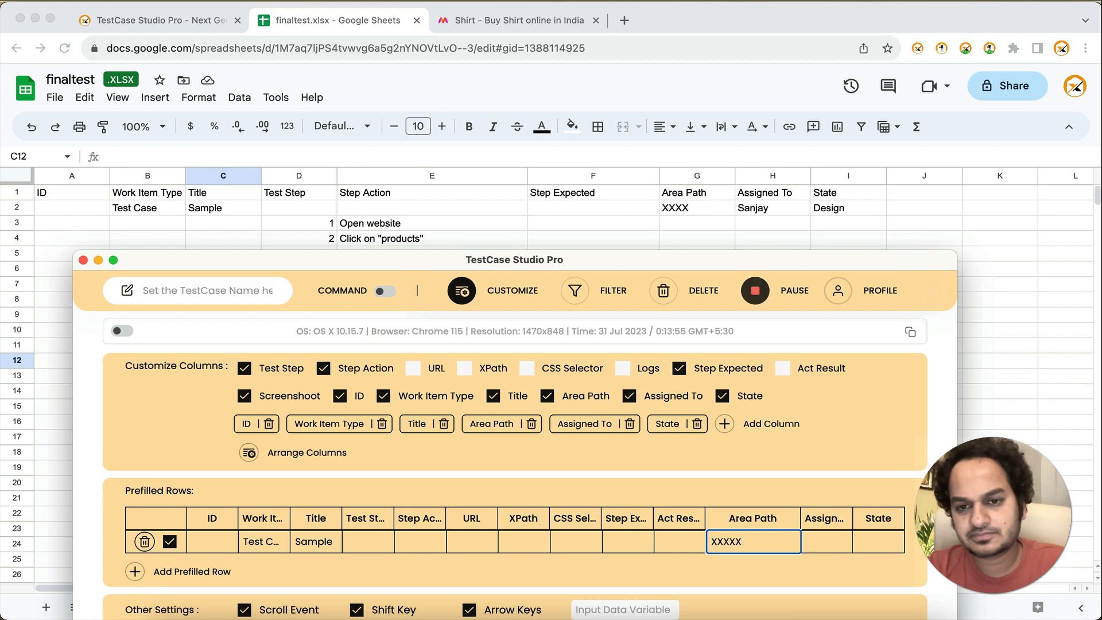
pyautogui.click(821, 547)
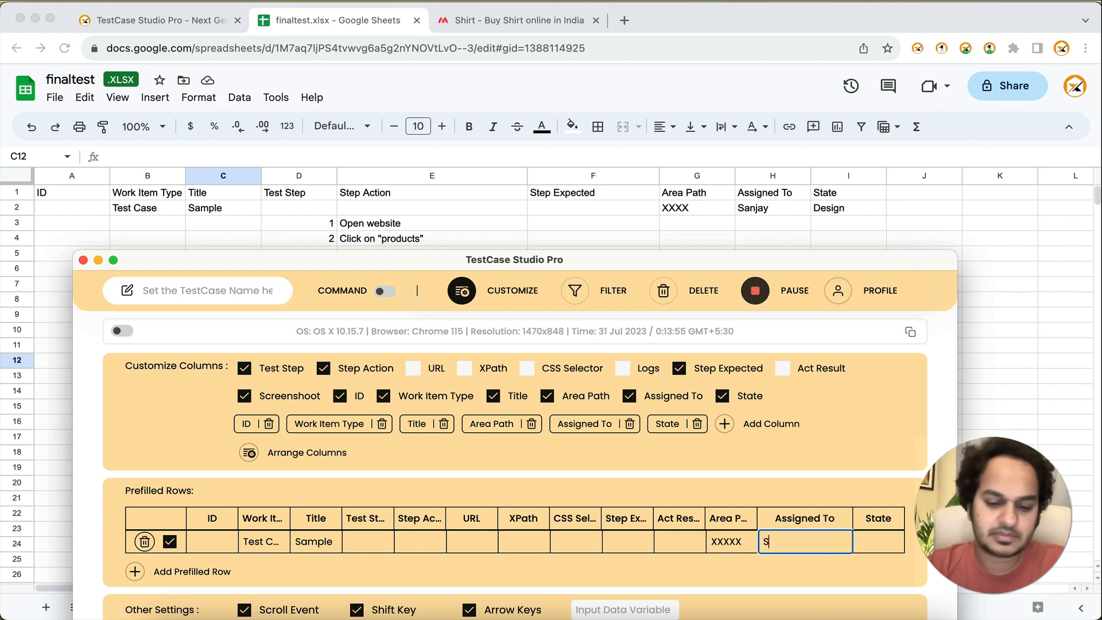
pyautogui.press('Tab')
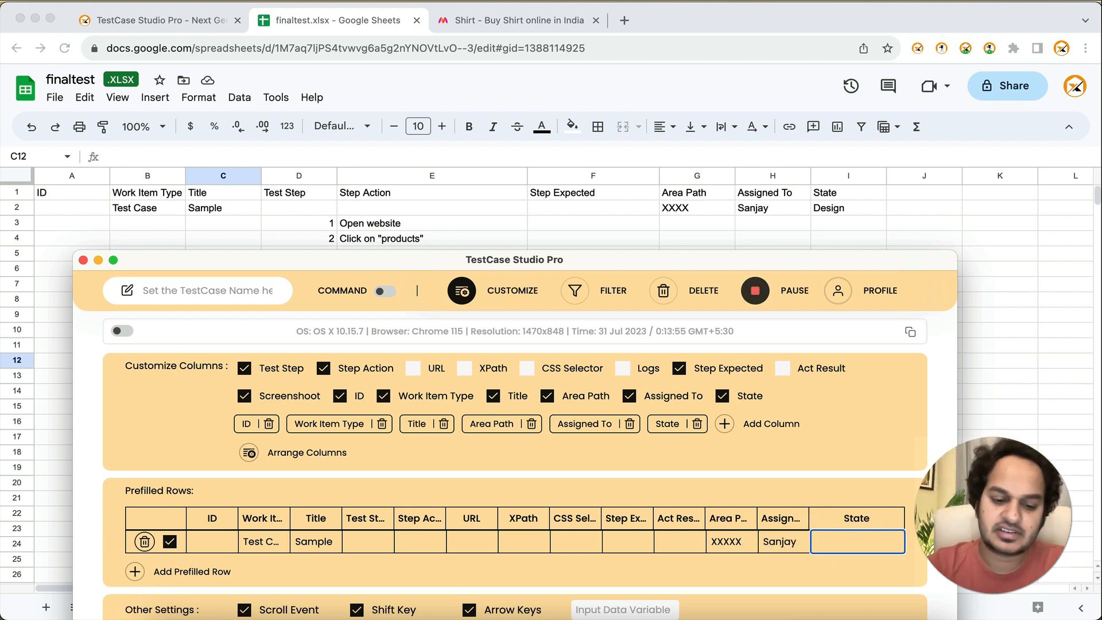
pyautogui.write('Design')
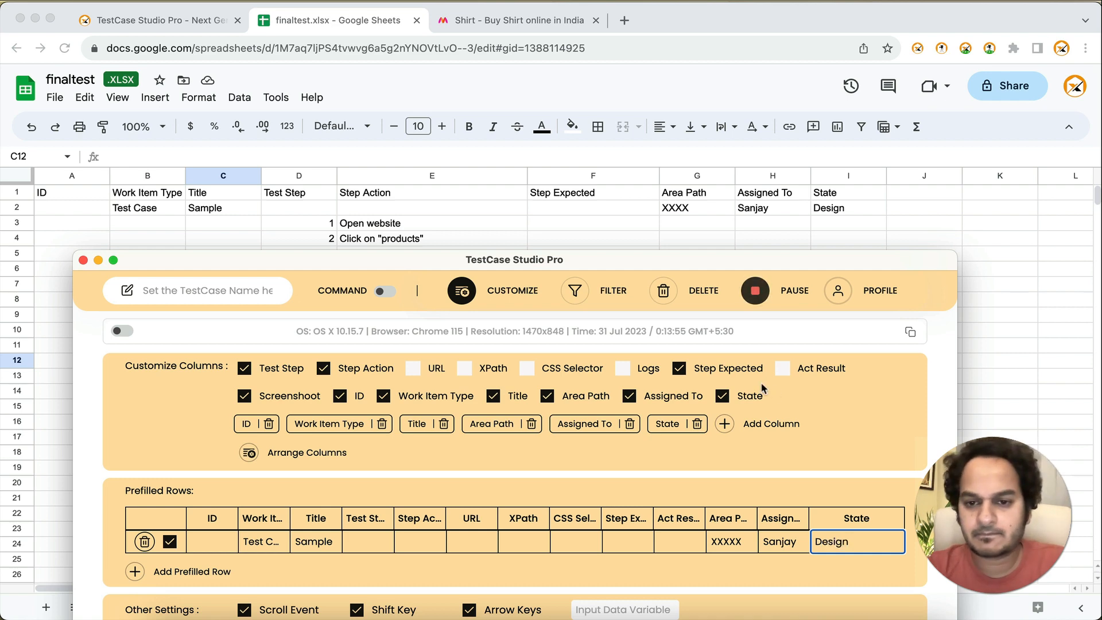
# Step: Close the customization settings and insert the prefilled row above the "Open website" step
pyautogui.moveTo(654, 265); pyautogui.dragTo(664, 129)
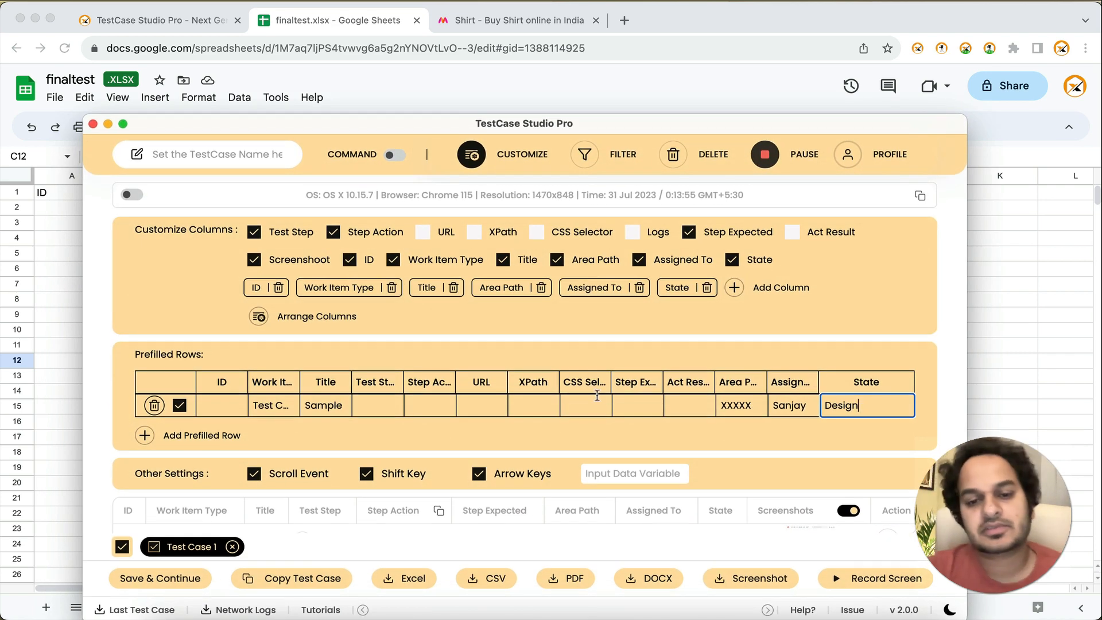
pyautogui.click(471, 154)
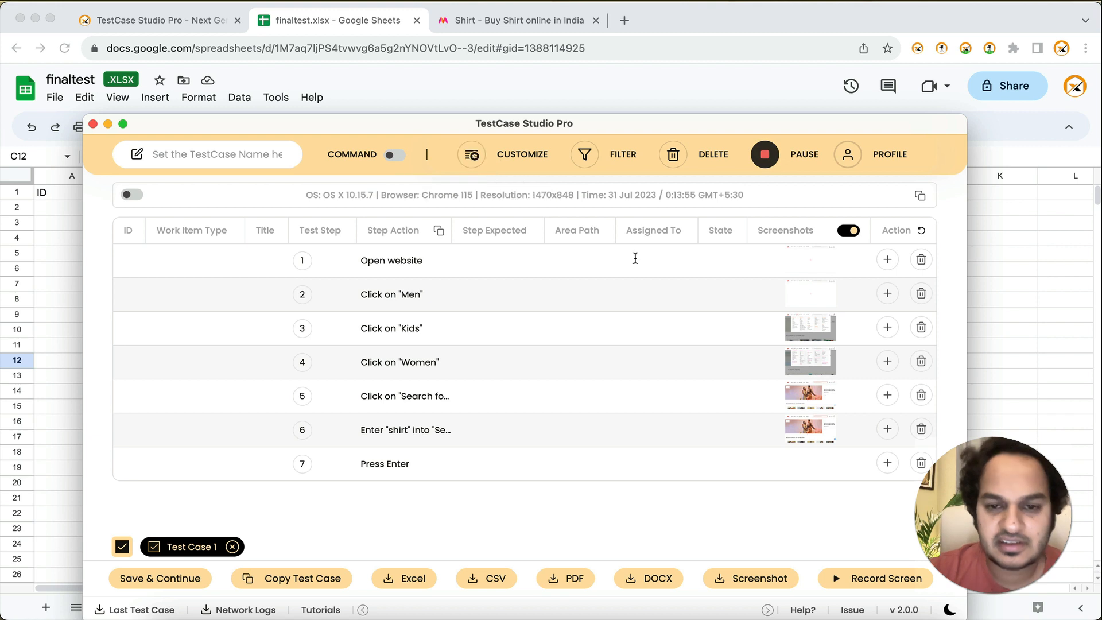
pyautogui.moveTo(890, 265)
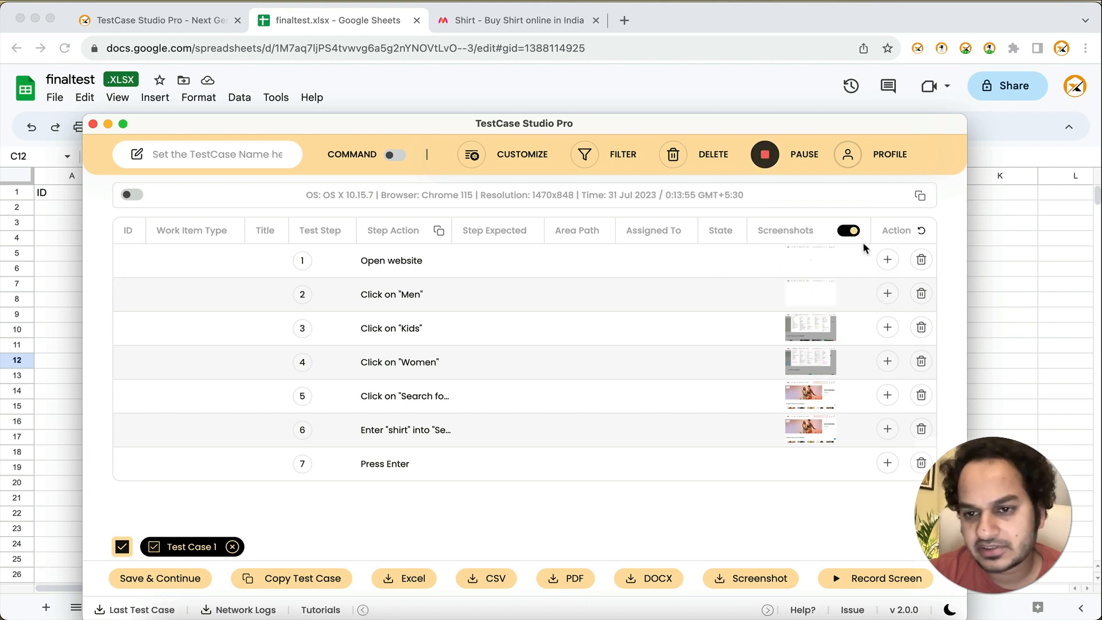
pyautogui.click(817, 295)
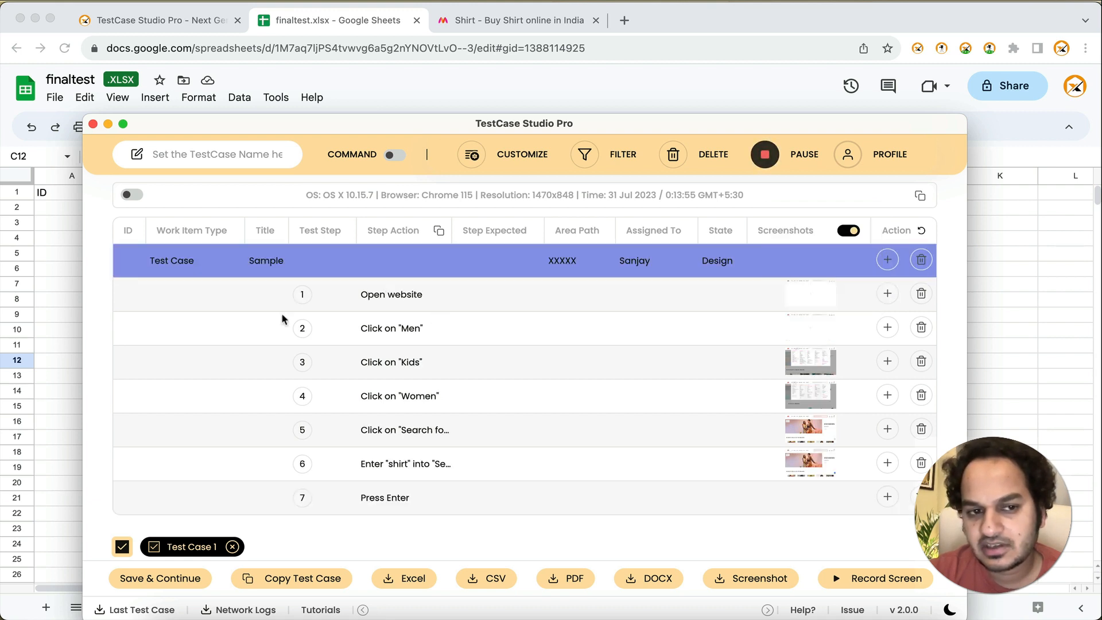
# Step: Export the test case with its prefilled row to Excel and open the downloaded file with the default import settings
pyautogui.click(402, 577)
pyautogui.moveTo(527, 123); pyautogui.dragTo(536, 12)
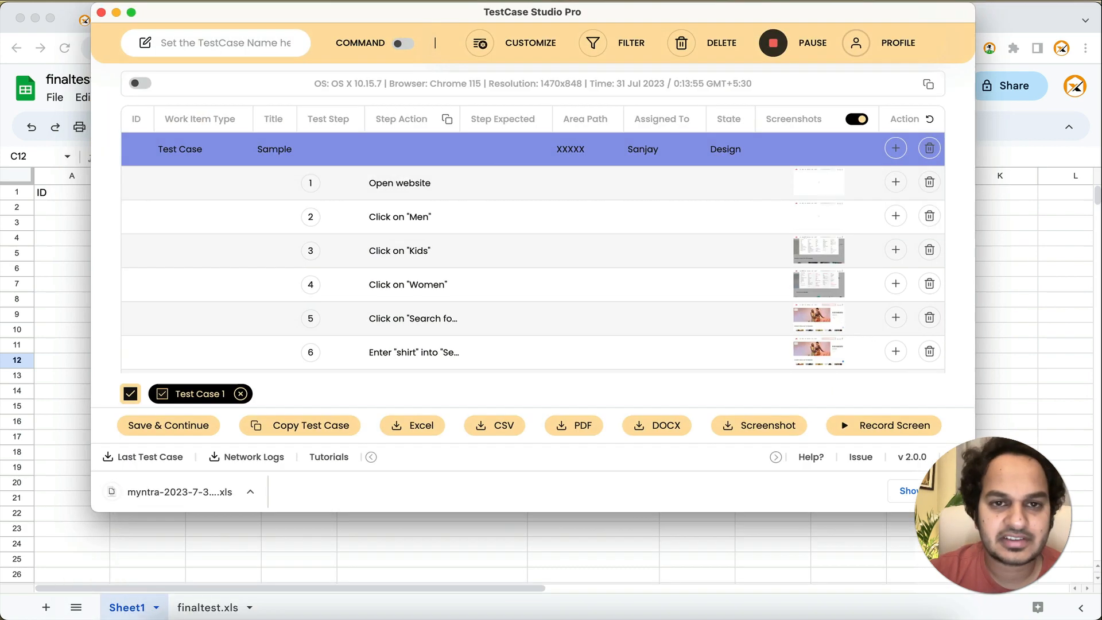
pyautogui.click(195, 493)
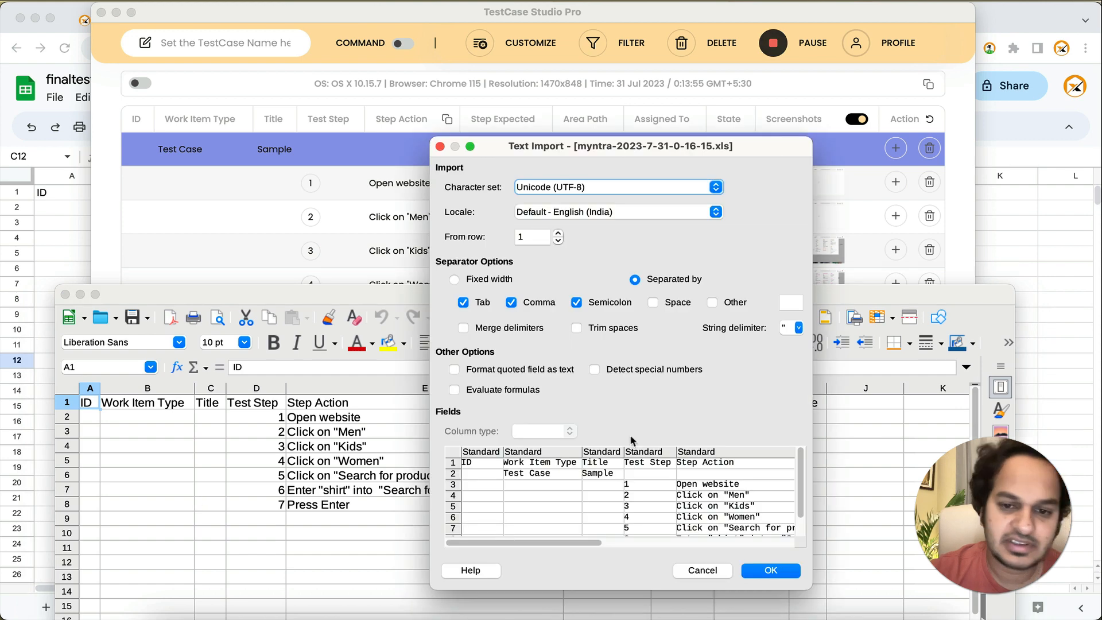
pyautogui.click(788, 568)
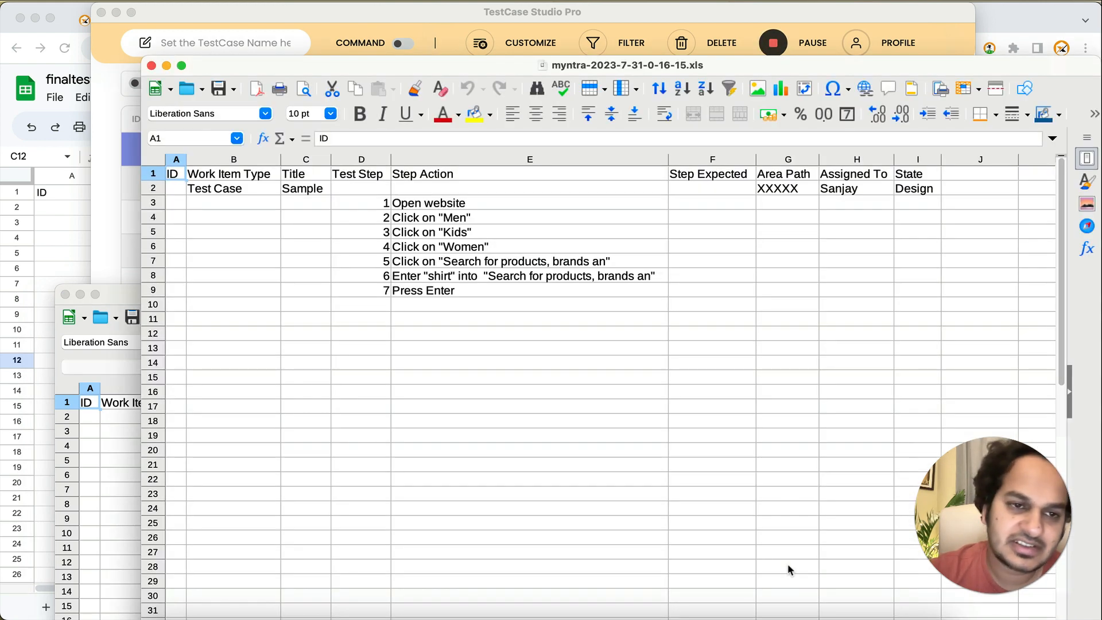
# Step: Compare the exported myntra file's columns and prefilled row with Sheet1 of the finaltest spreadsheet
pyautogui.click(57, 235)
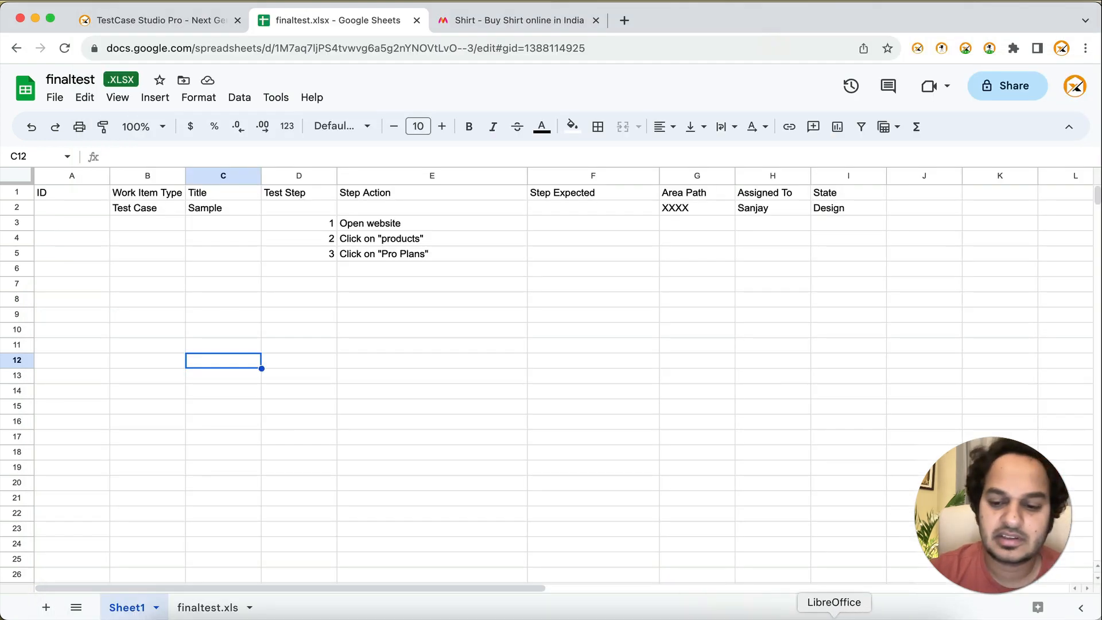
pyautogui.click(833, 615)
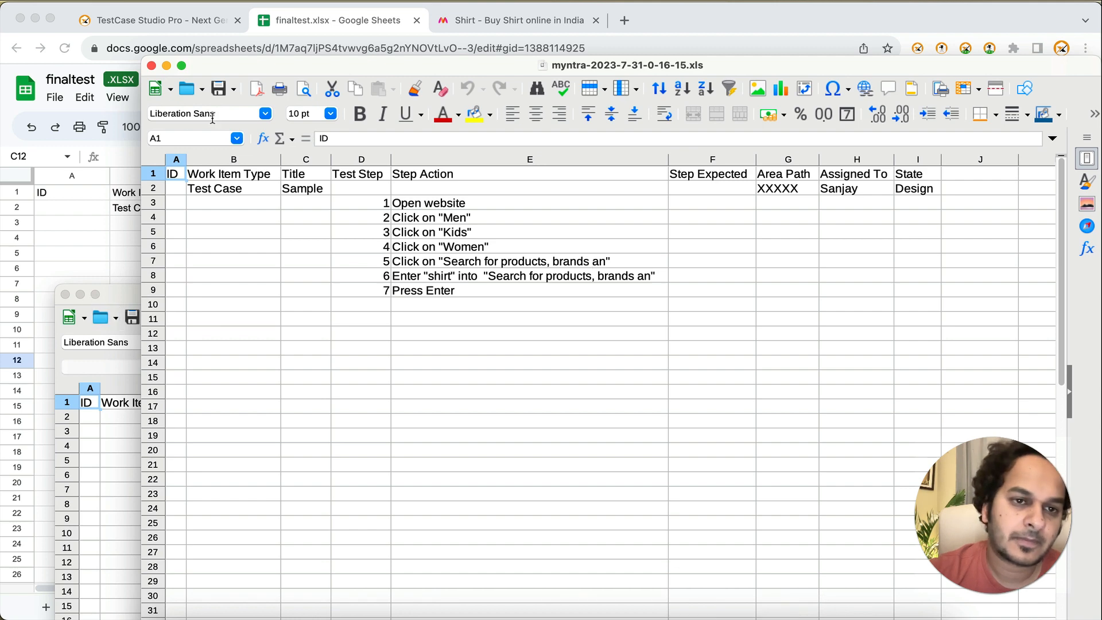
pyautogui.moveTo(225, 68); pyautogui.dragTo(119, 278)
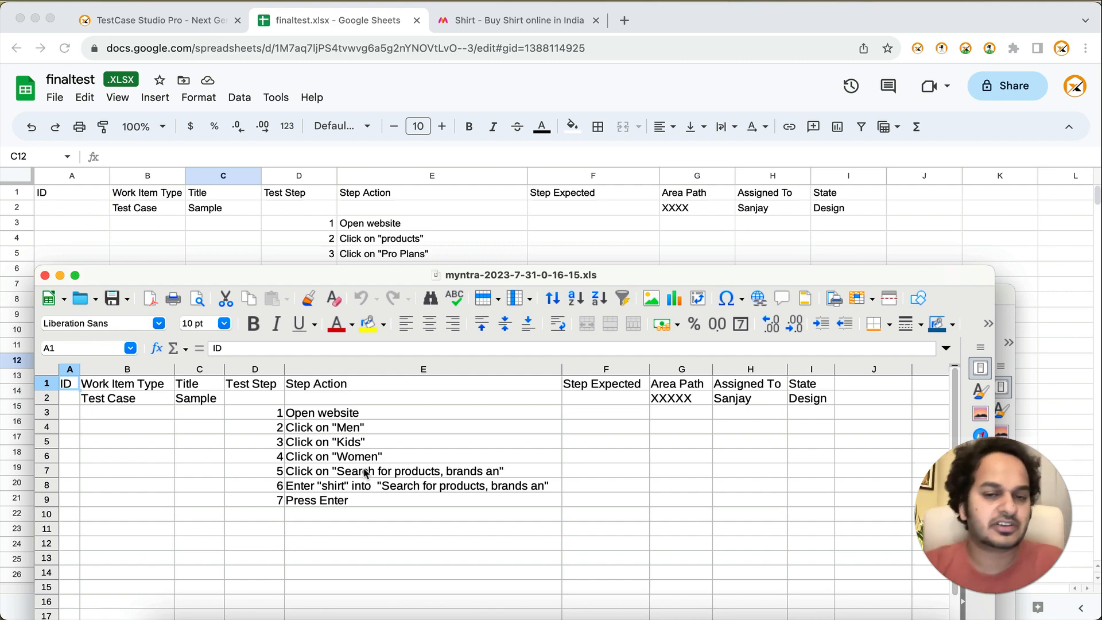
pyautogui.click(480, 236)
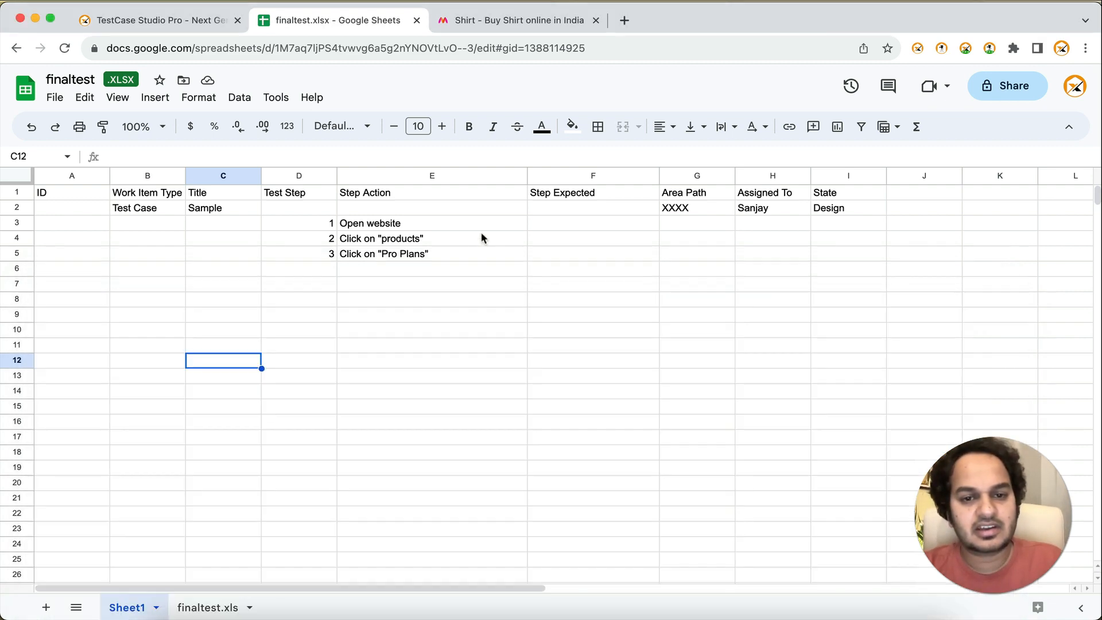
# Step: Switch to TestCase Studio Pro, set the prefilled row's Area Path to "XXXX" and close the recorder
pyautogui.press('super+grave')
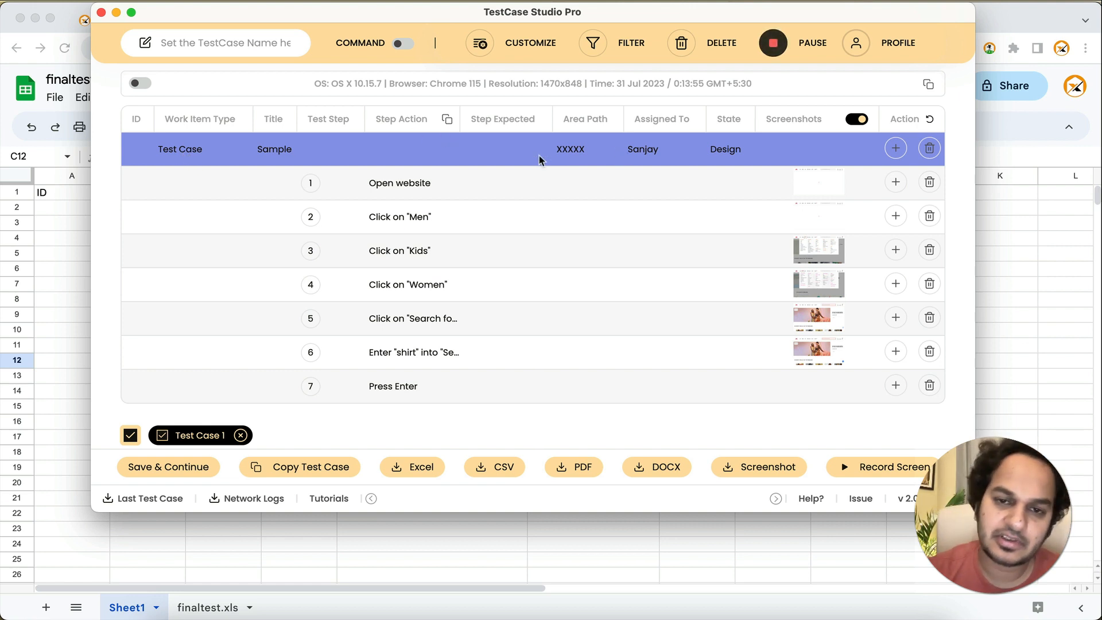
pyautogui.click(576, 155)
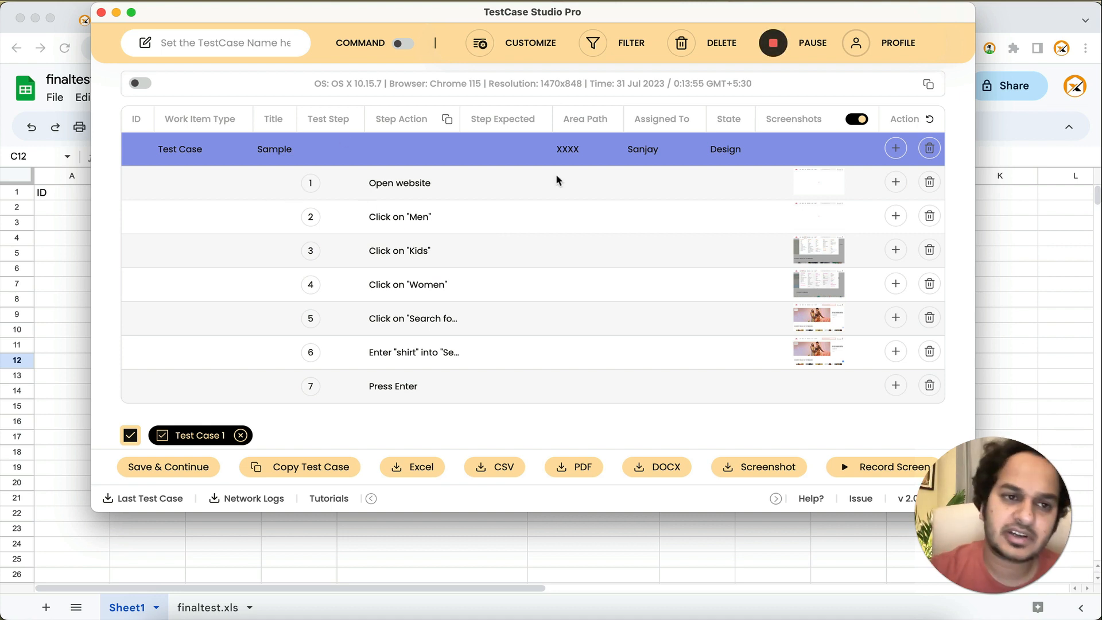
pyautogui.click(101, 13)
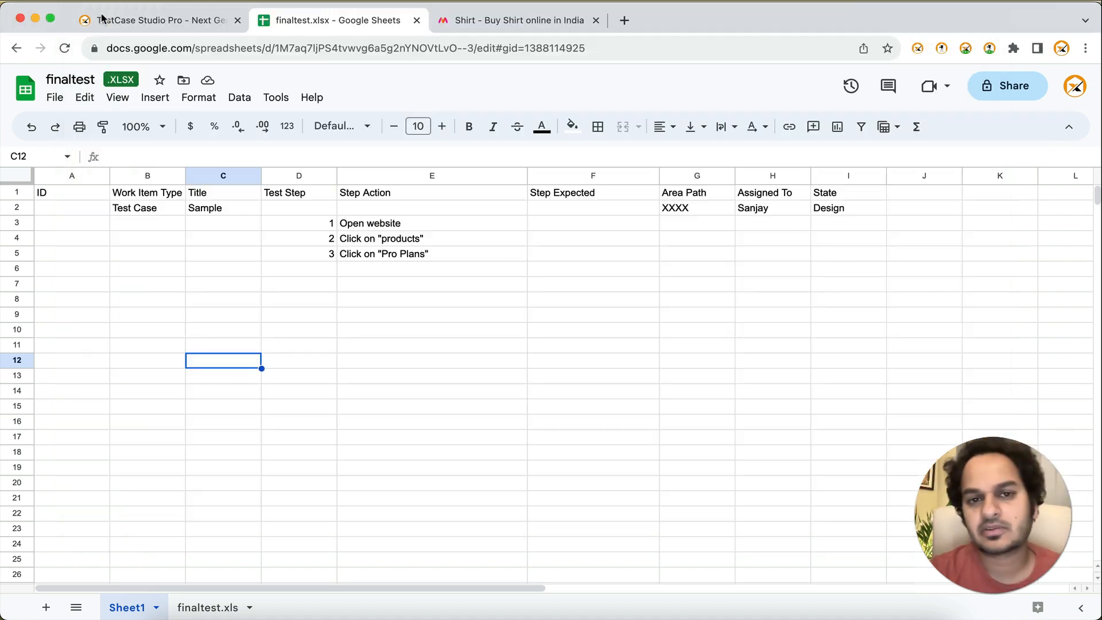
# Step: Start a new TestCase Studio Pro recording on the Myntra shirt results page
pyautogui.click(522, 22)
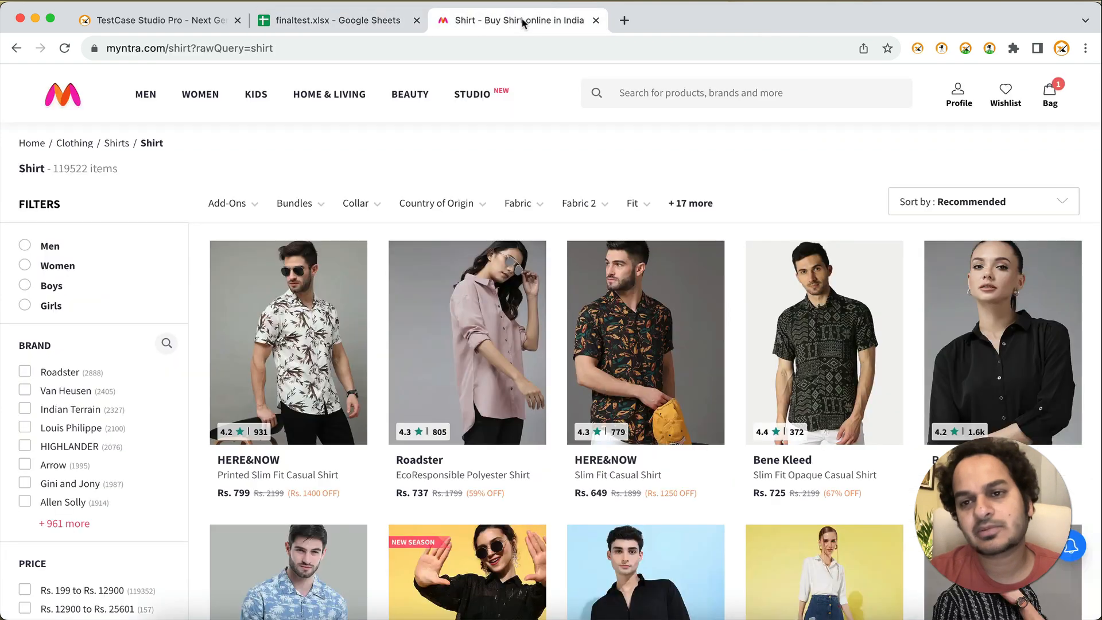
pyautogui.click(989, 52)
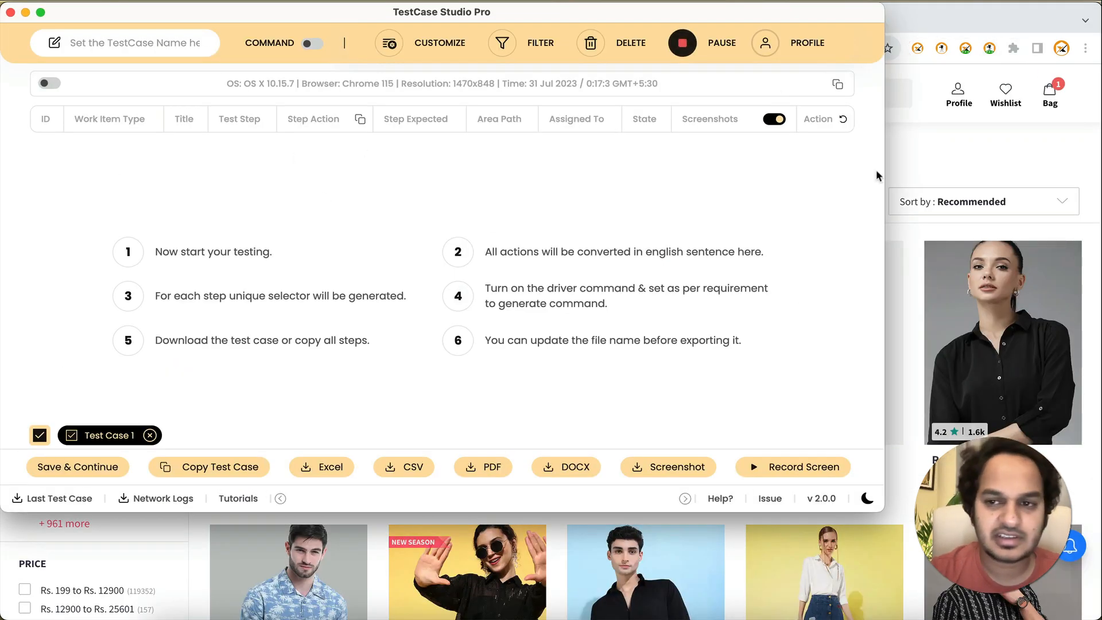
pyautogui.click(947, 160)
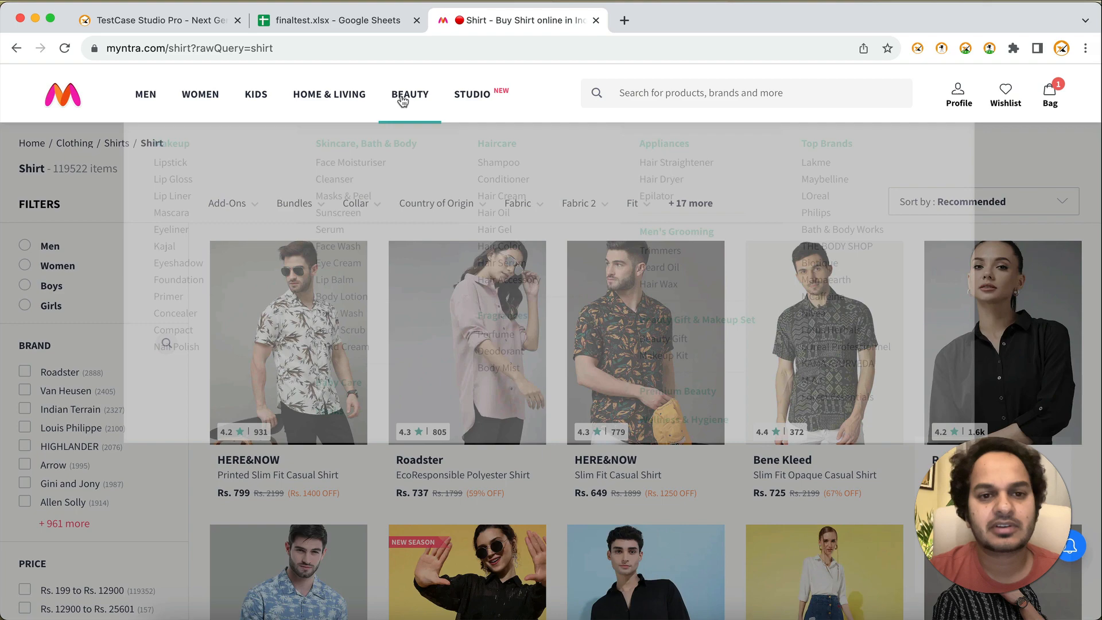
# Step: Record opening the Beauty, Women and Men sections of the Myntra site
pyautogui.click(403, 100)
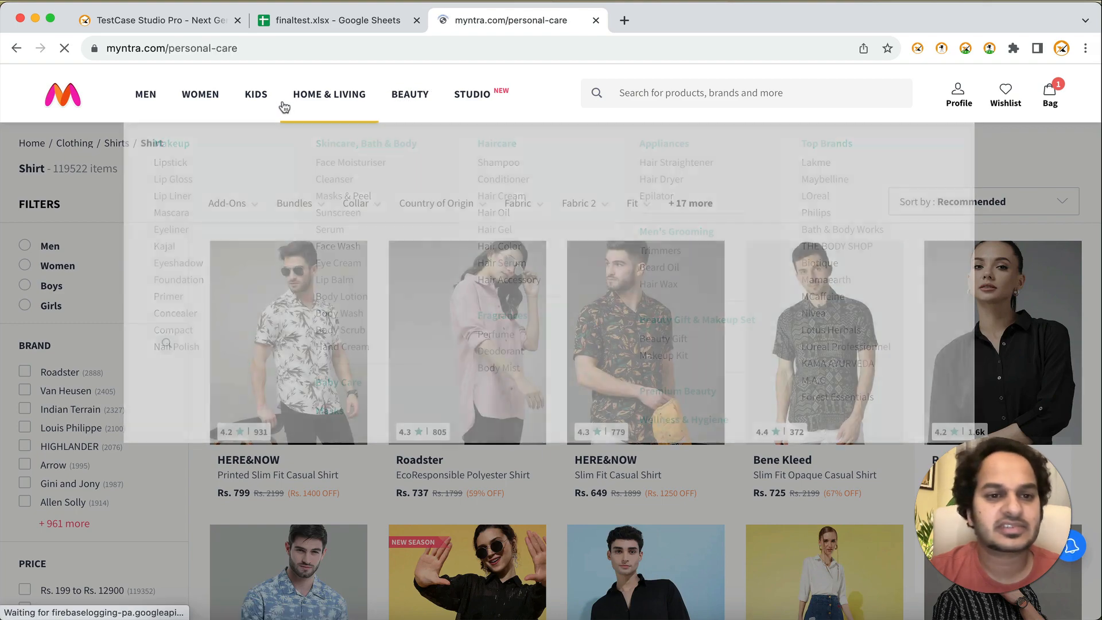
pyautogui.click(290, 98)
pyautogui.click(213, 99)
pyautogui.click(126, 101)
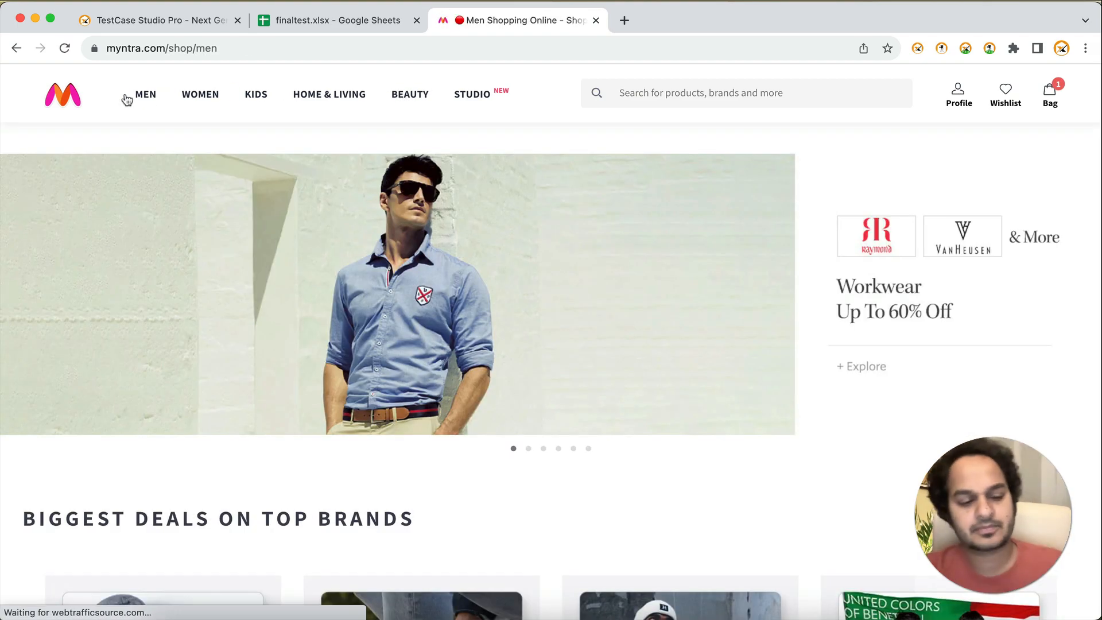
# Step: Insert the prefilled row above the new recording's "Open website" step and export the test case to Excel
pyautogui.press('super+grave')
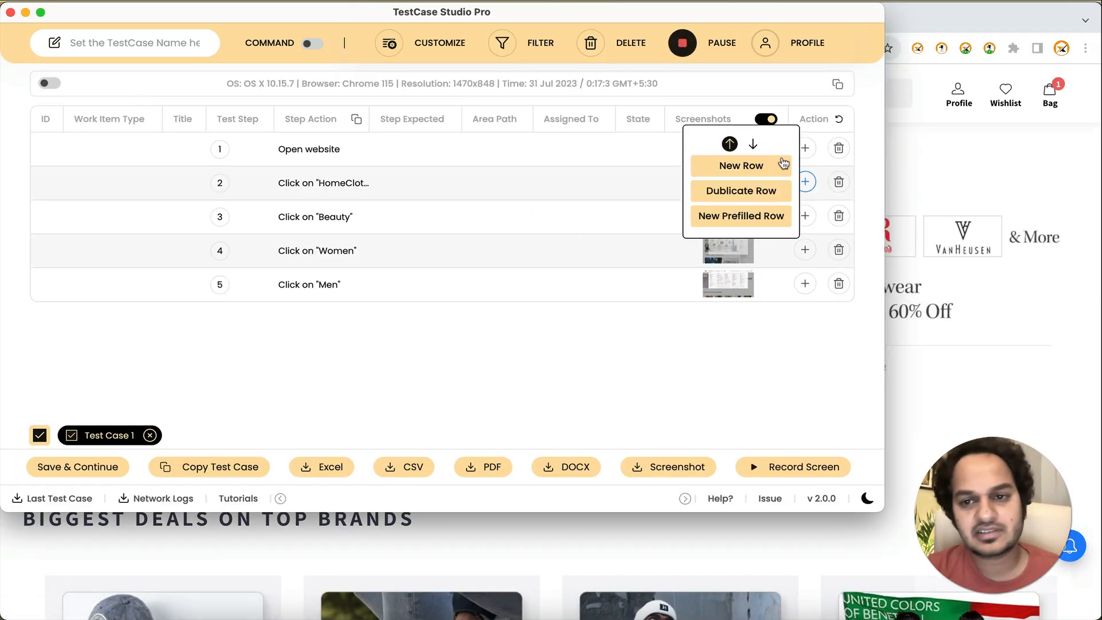
pyautogui.moveTo(807, 152)
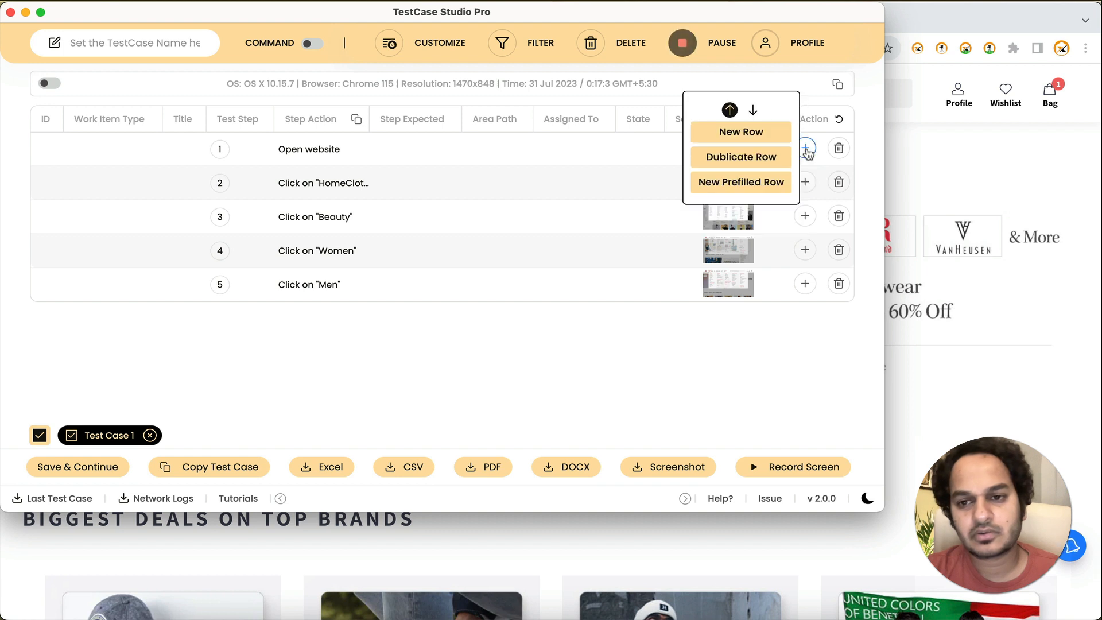
pyautogui.click(777, 182)
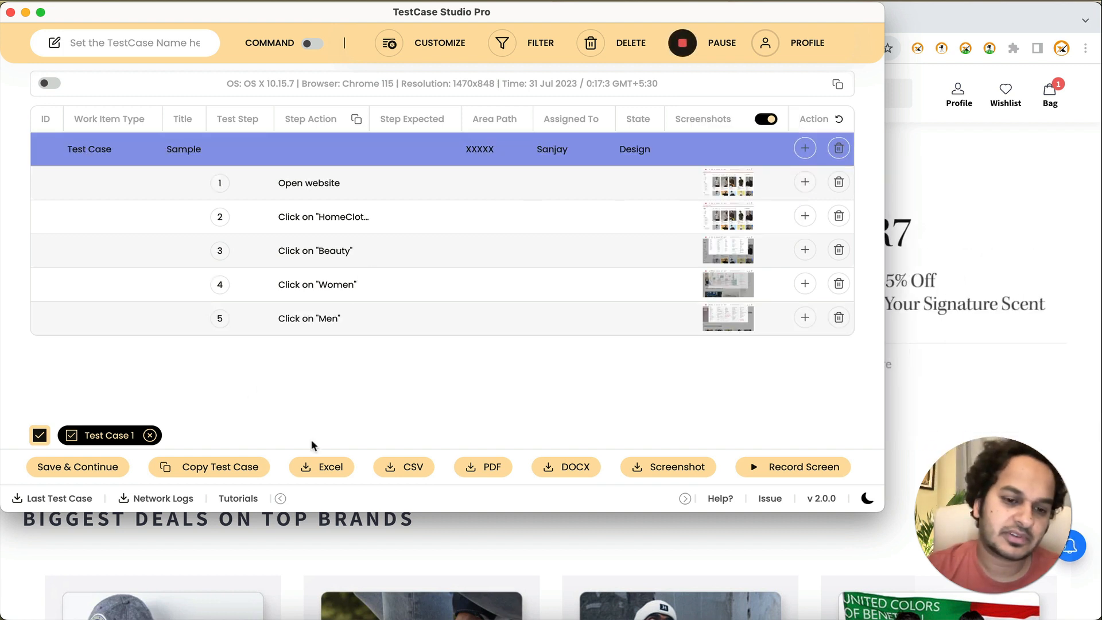
pyautogui.click(322, 467)
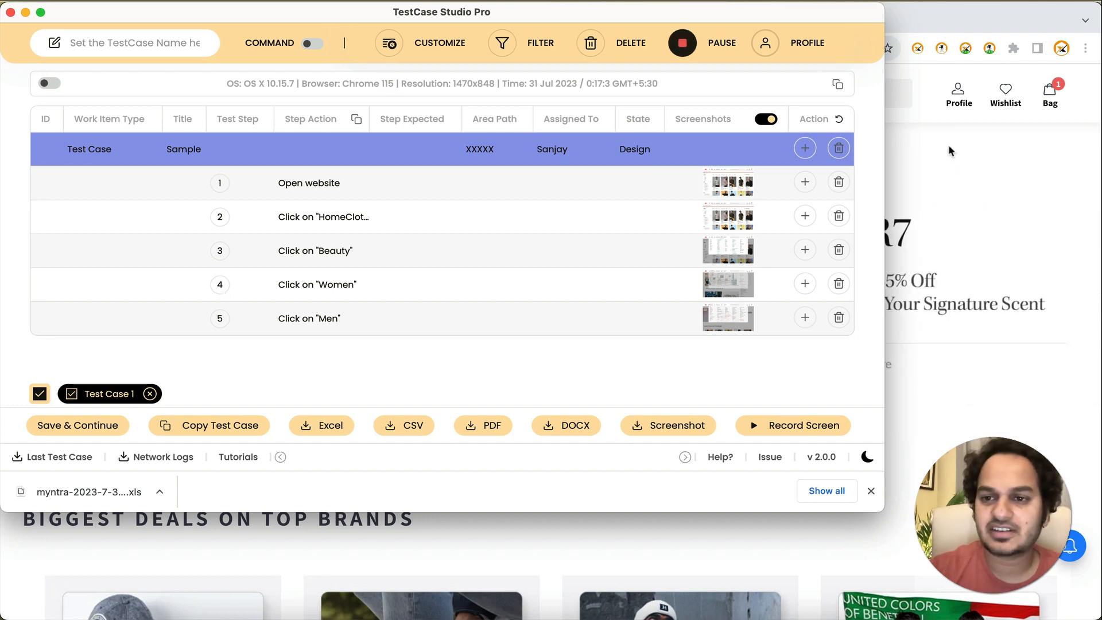
# Step: Examine the finaltest.xls sheet of the finaltest spreadsheet for the layout of several test cases in one file
pyautogui.click(947, 144)
pyautogui.click(372, 21)
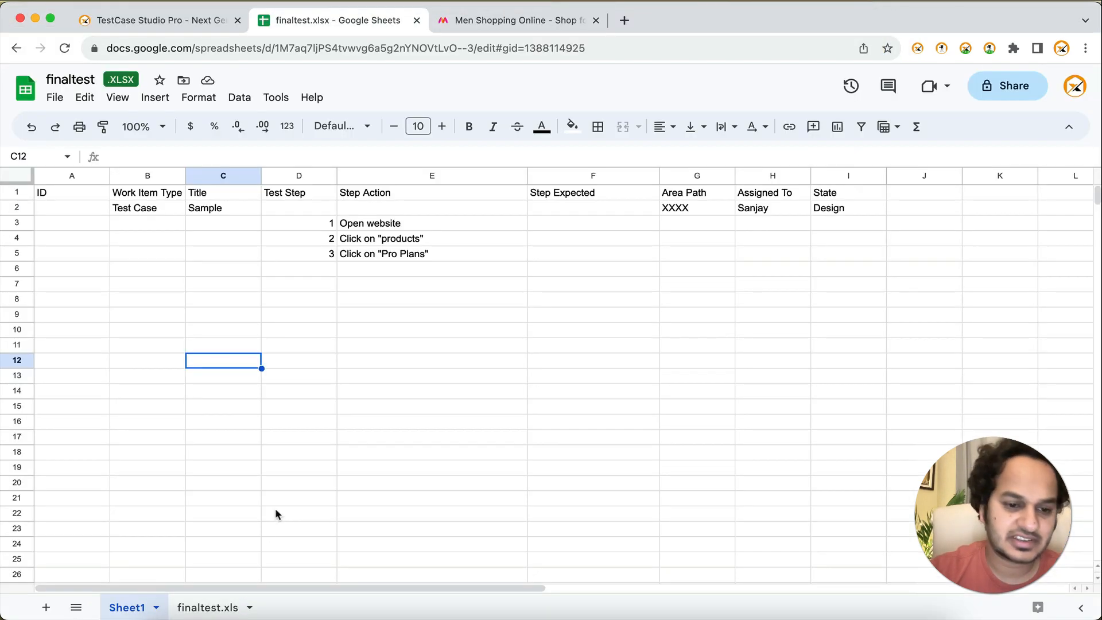
pyautogui.click(208, 607)
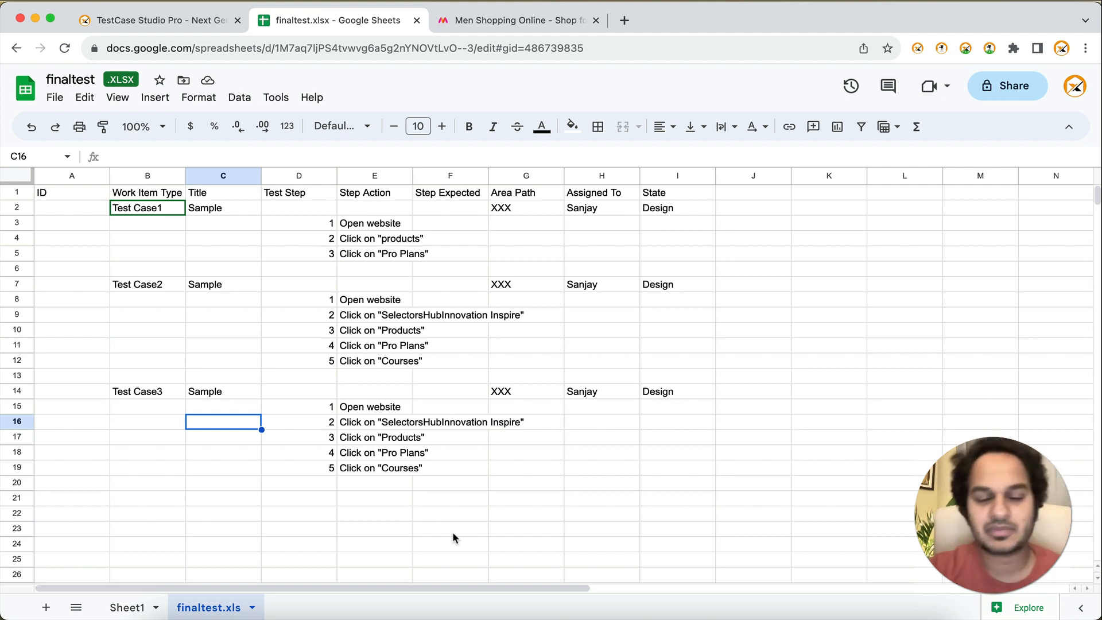
pyautogui.press('super+grave')
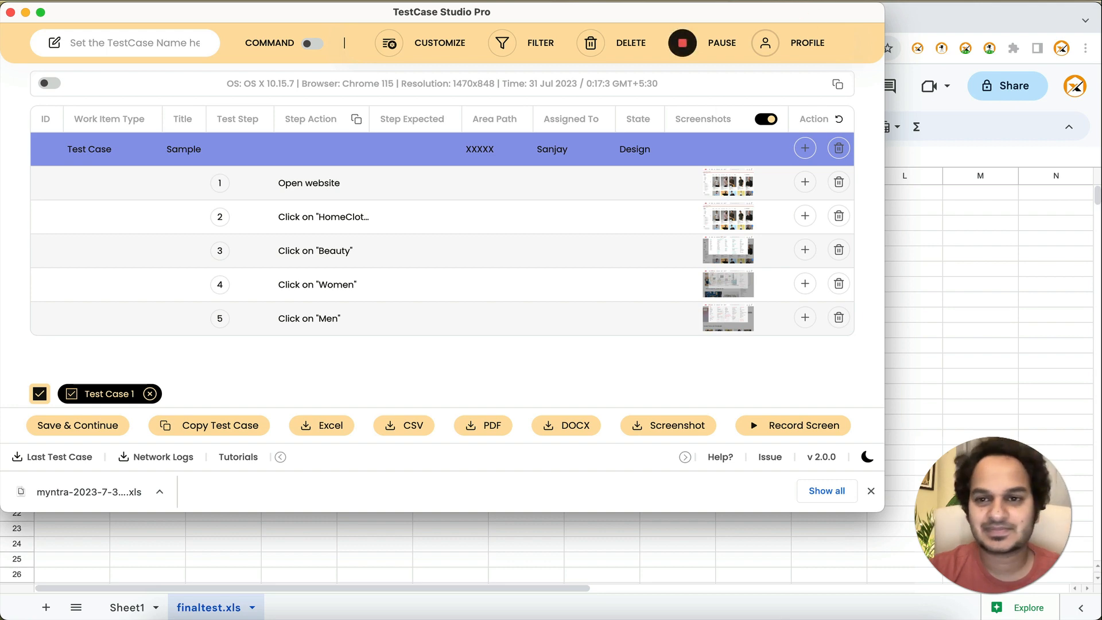
pyautogui.click(766, 1)
pyautogui.click(794, 30)
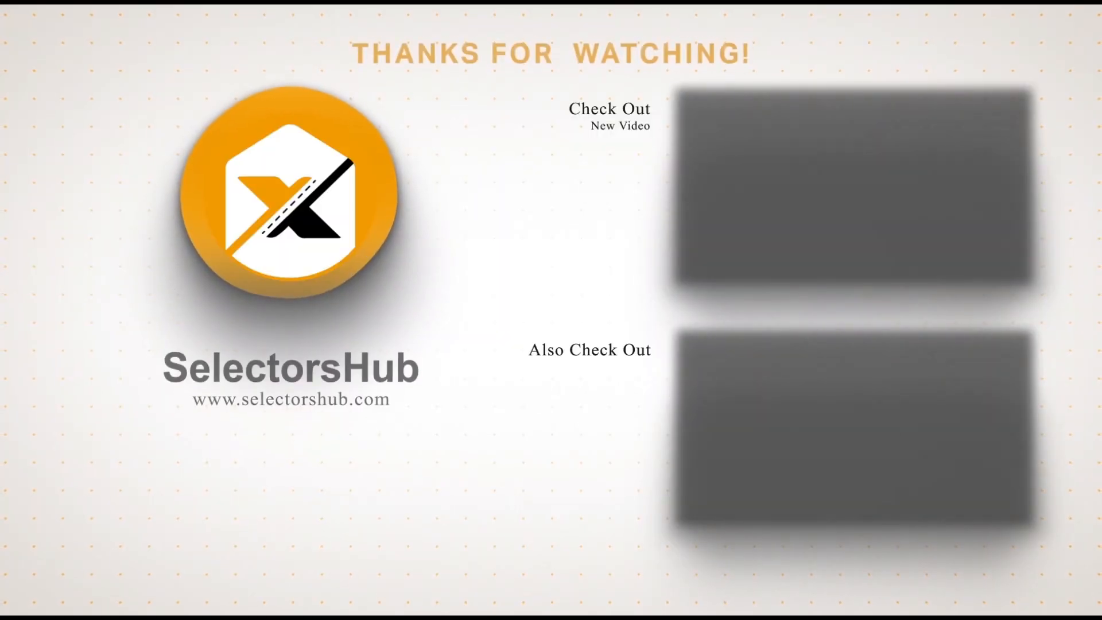